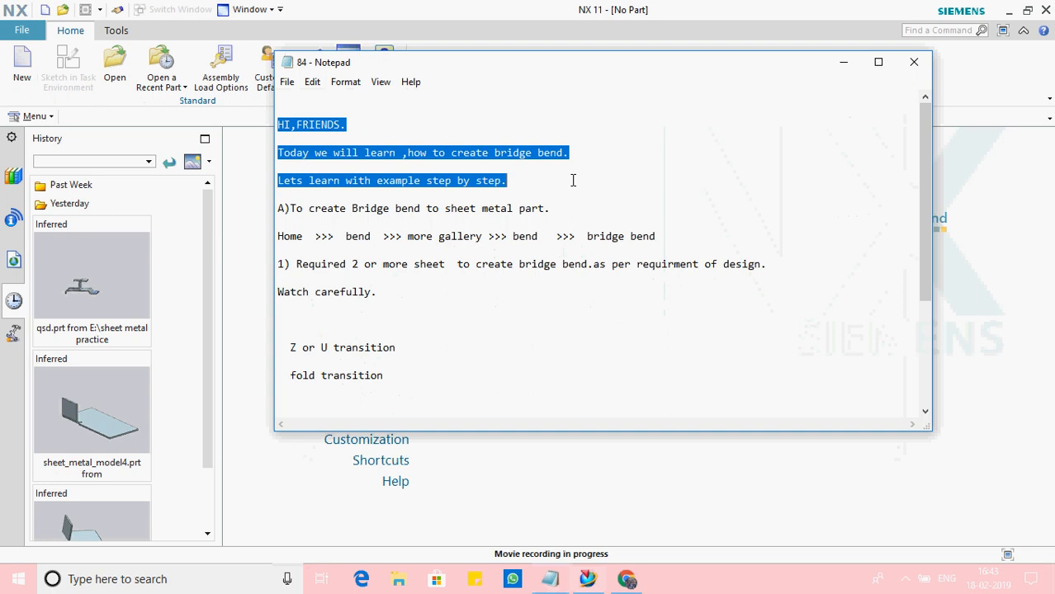
Read the bridge bend notes in Notepad down to "Watch carefully" and switch back to NX
left_click_drag(573, 180, 564, 204)
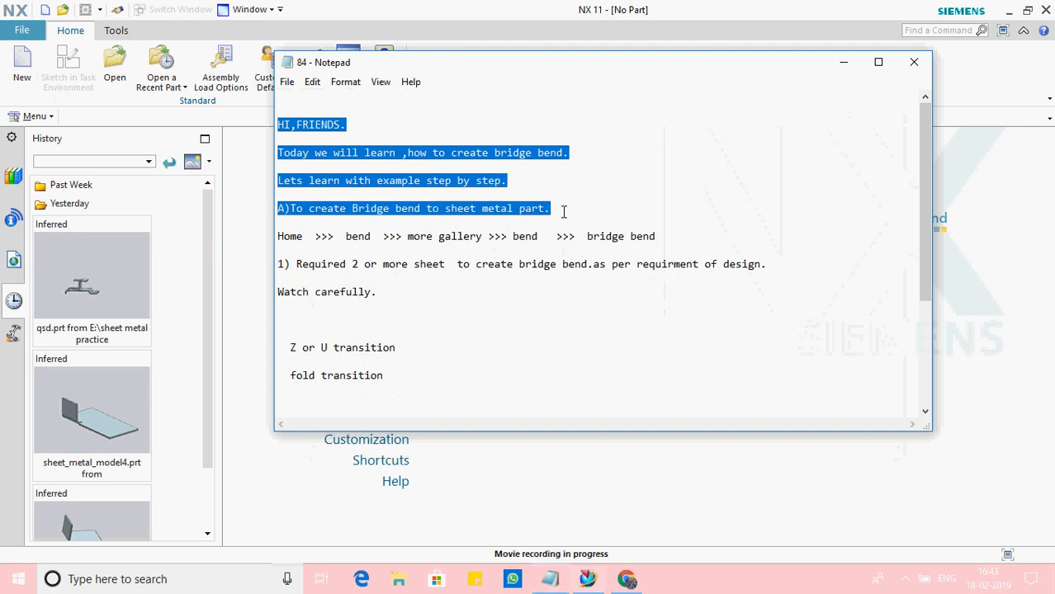
left_click_drag(564, 212, 751, 274)
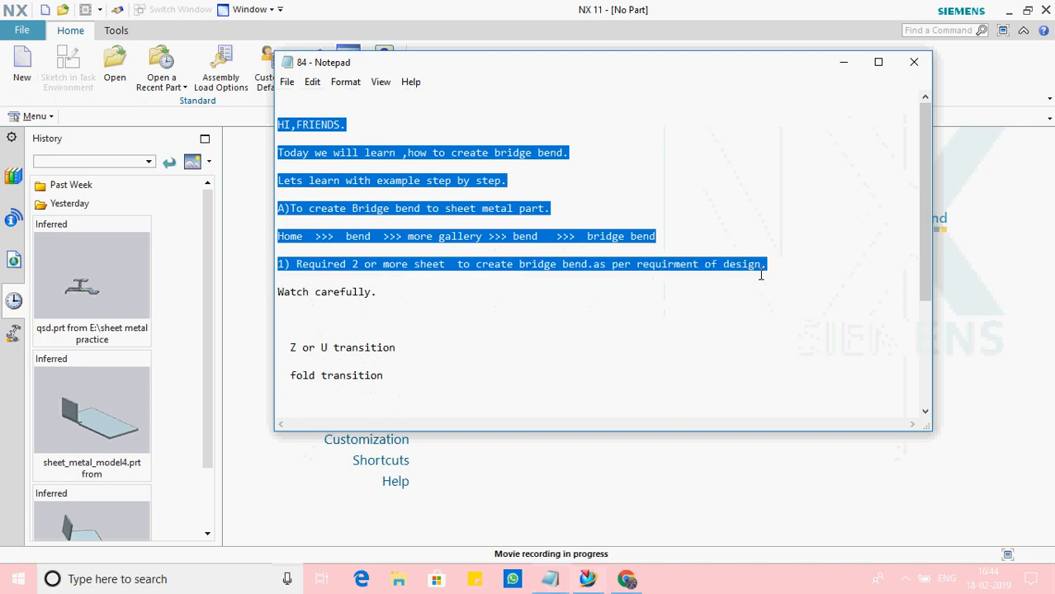
left_click_drag(761, 275, 758, 295)
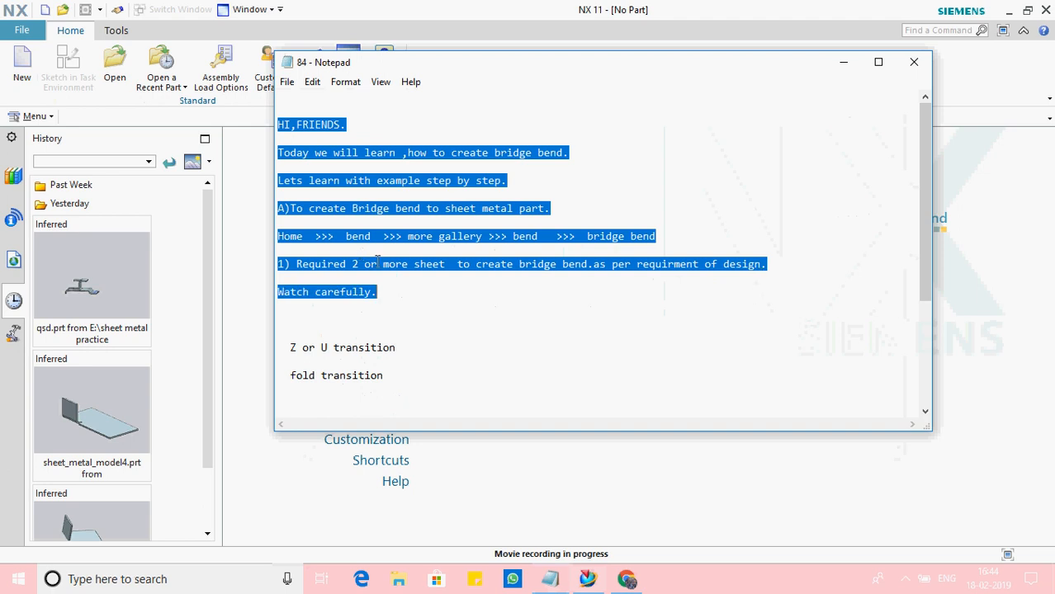
left_click(462, 324)
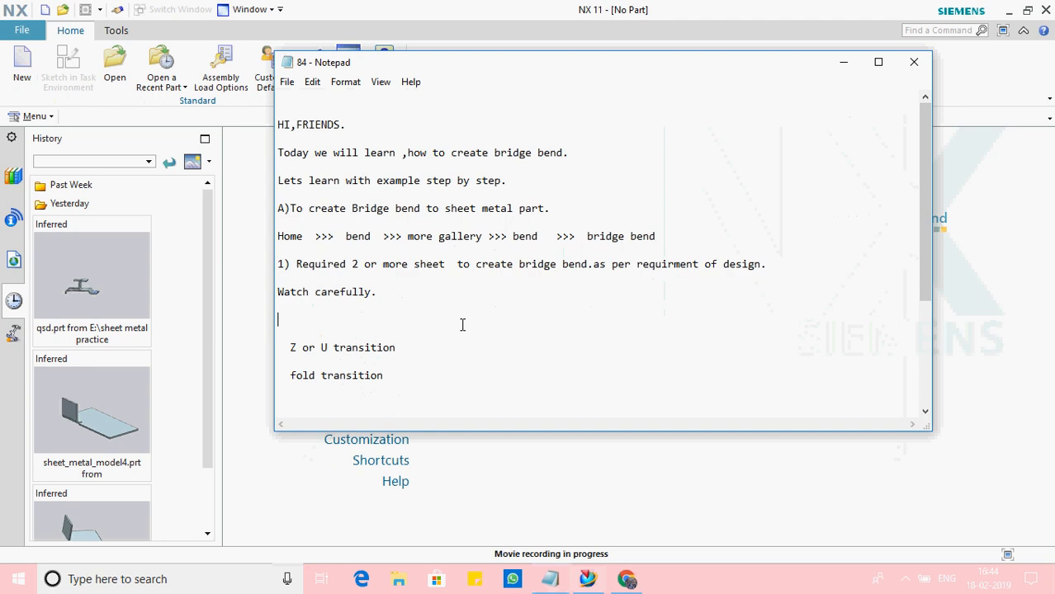
left_click(843, 64)
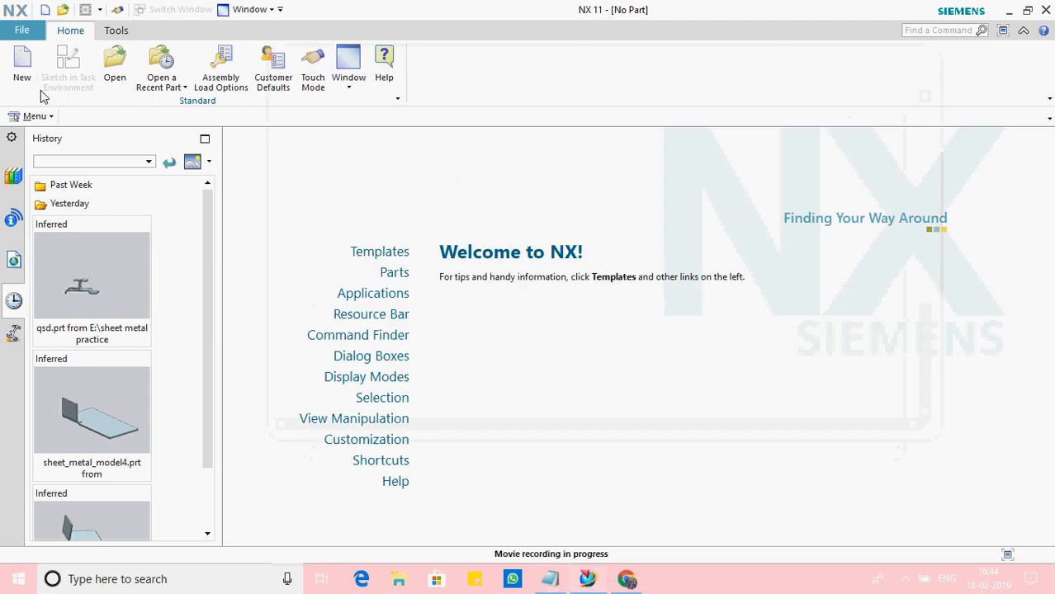
Create a new millimetre part from the Sheet Metal template, named sheet_metal_bridge bend.prt
left_click(22, 64)
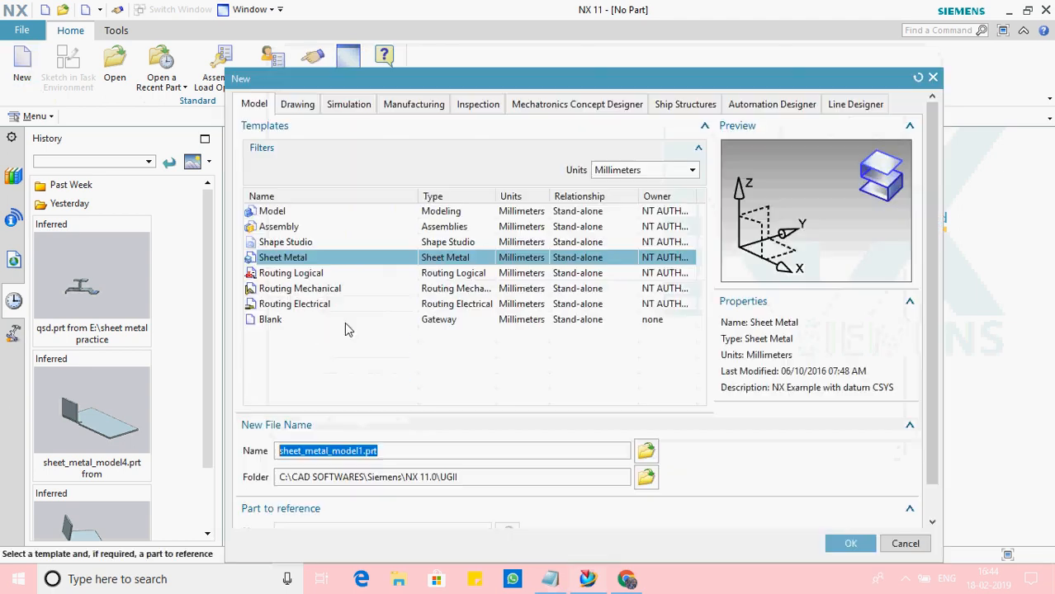
left_click(402, 451)
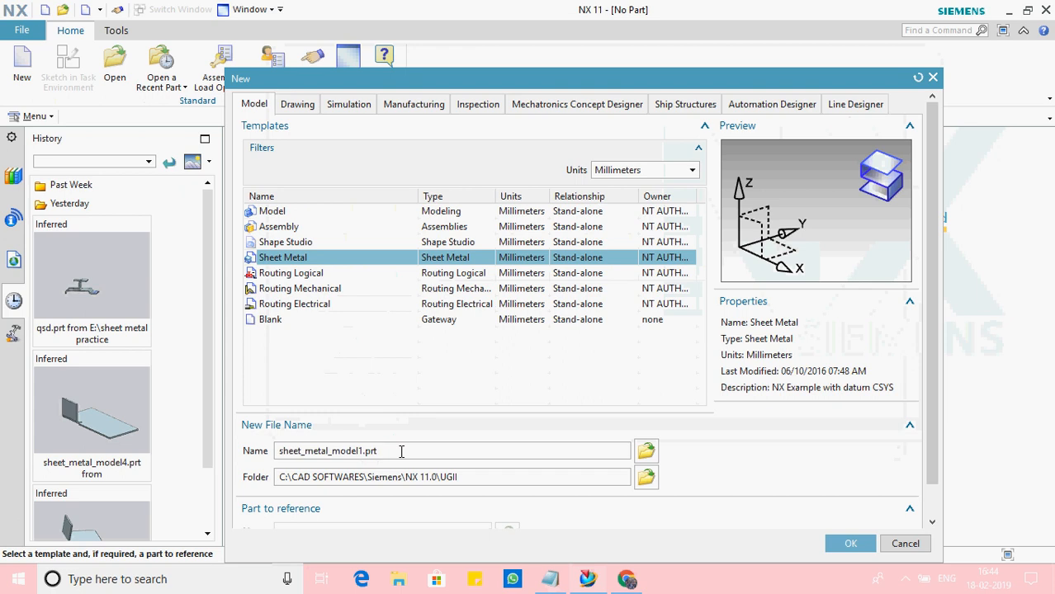
key("BackSpace")
key("BackSpace")
key("BackSpace")
key("BackSpace")
key("BackSpace")
key("BackSpace")
key("BackSpace")
key("BackSpace")
key("BackSpace")
key("BackSpace")
type("bridge bend")
left_click(848, 542)
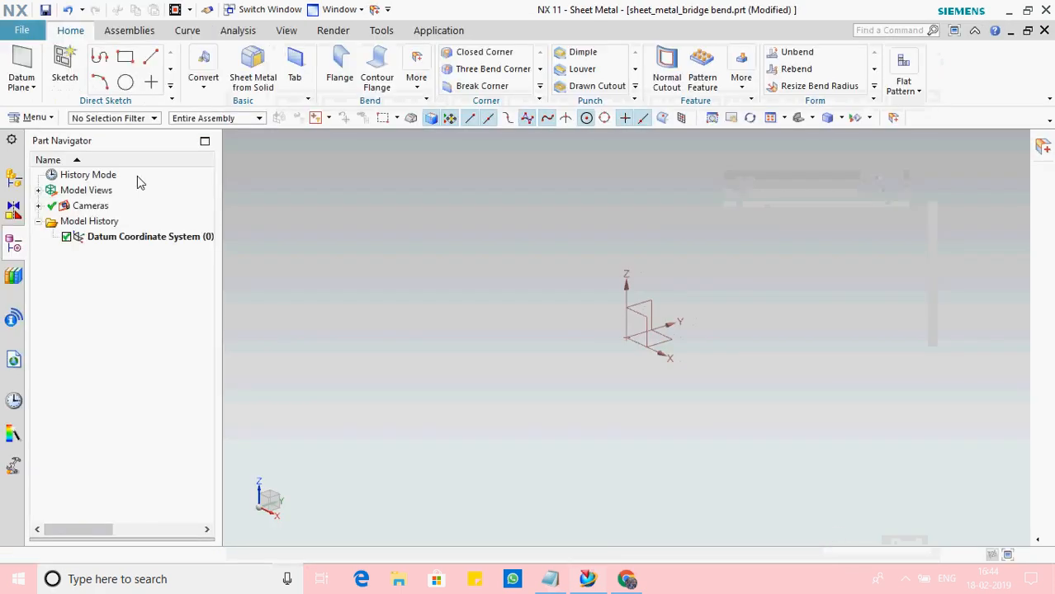
Create a sketch in the task environment on the default XY plane and finish it without drawing anything
left_click(35, 118)
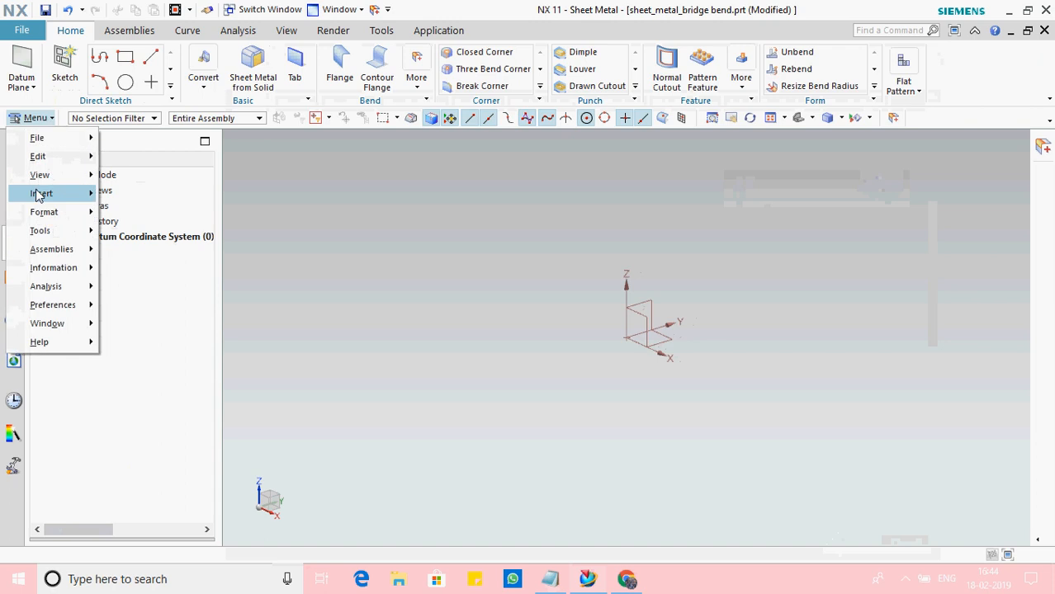
mouse_move(43, 196)
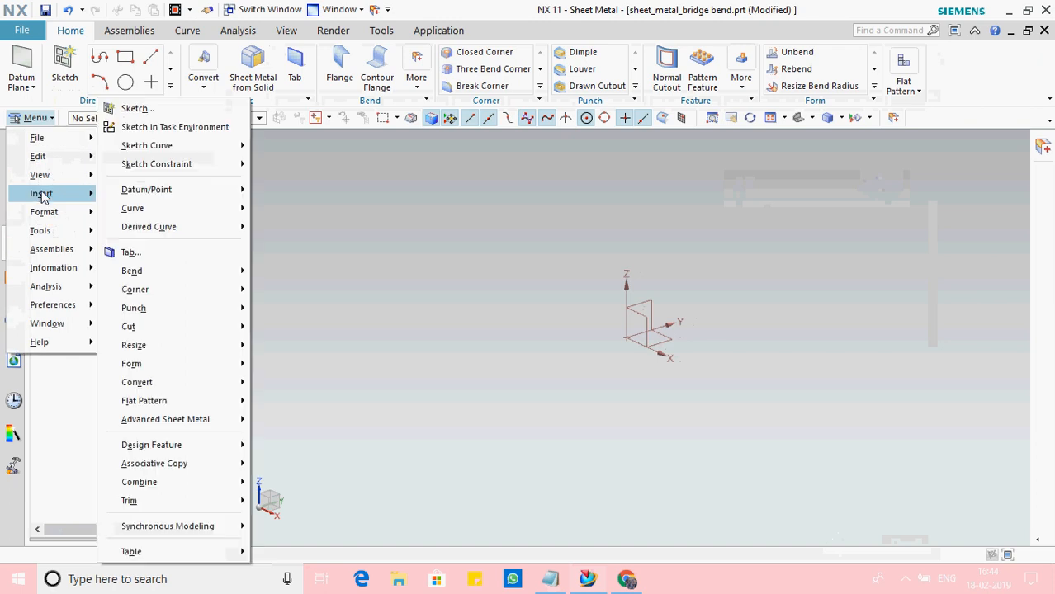
left_click(175, 127)
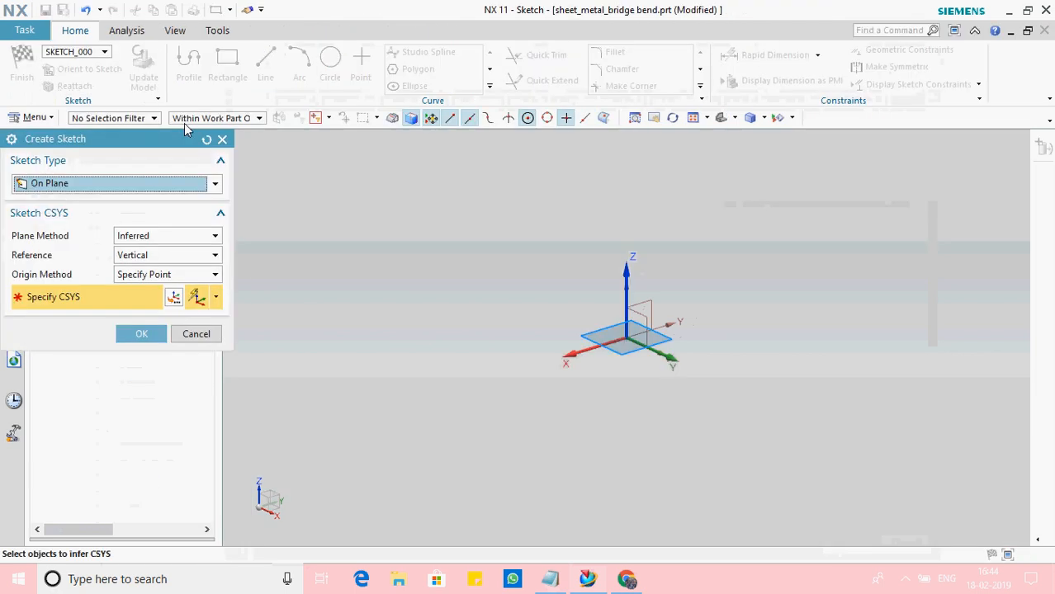
left_click(142, 336)
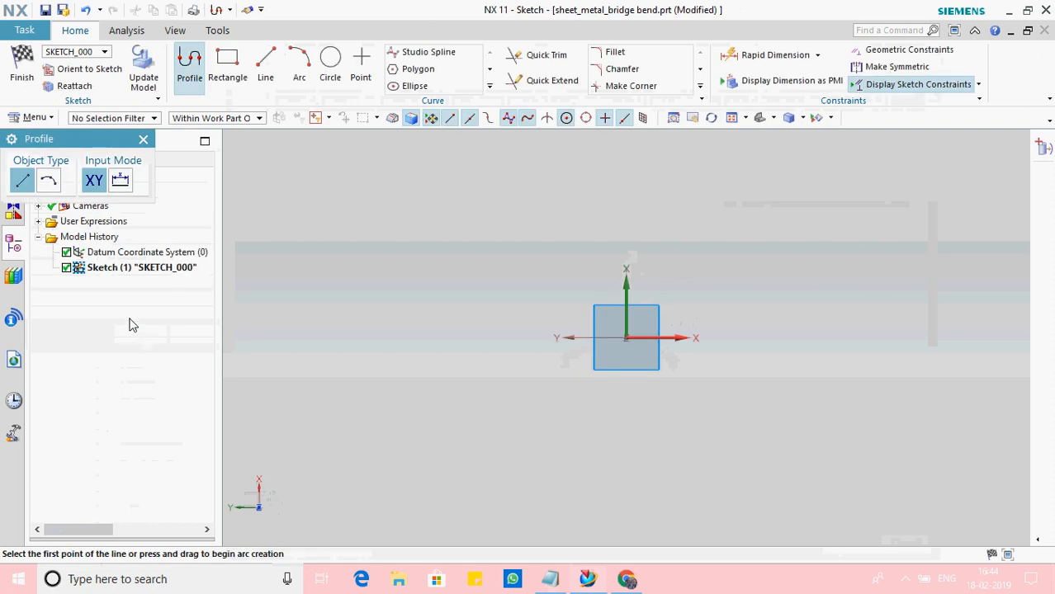
left_click(20, 70)
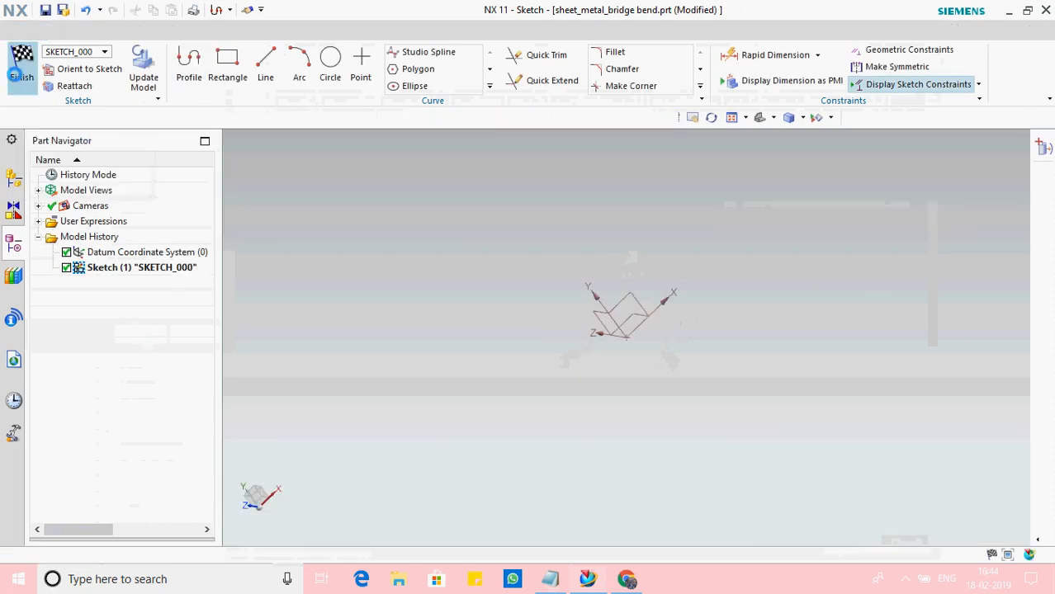
Create a datum plane 50 mm above the XY plane and stretch it towards negative Y to about 120 mm
left_click(32, 86)
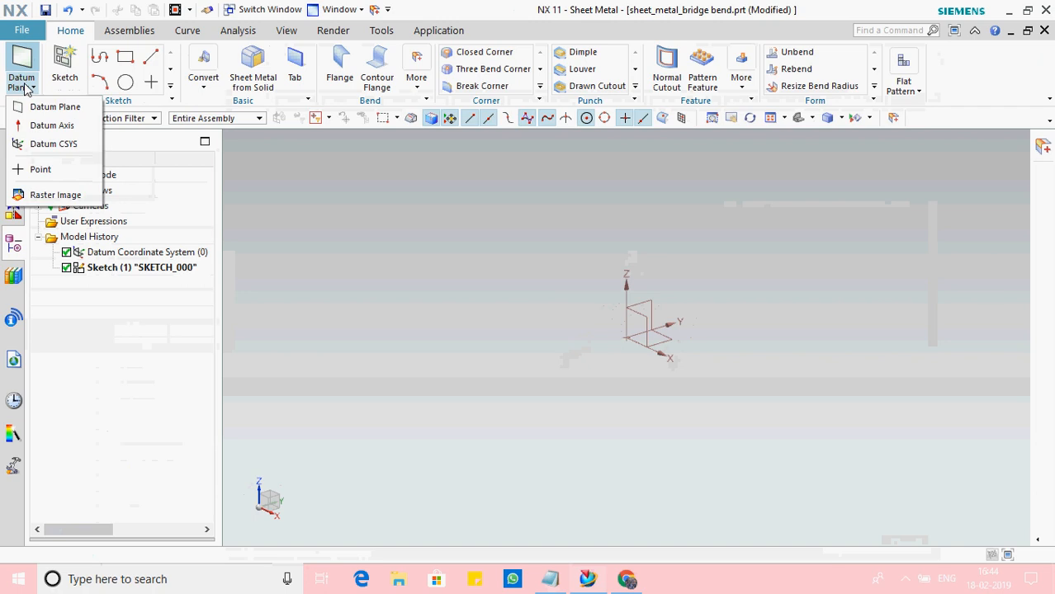
left_click(50, 108)
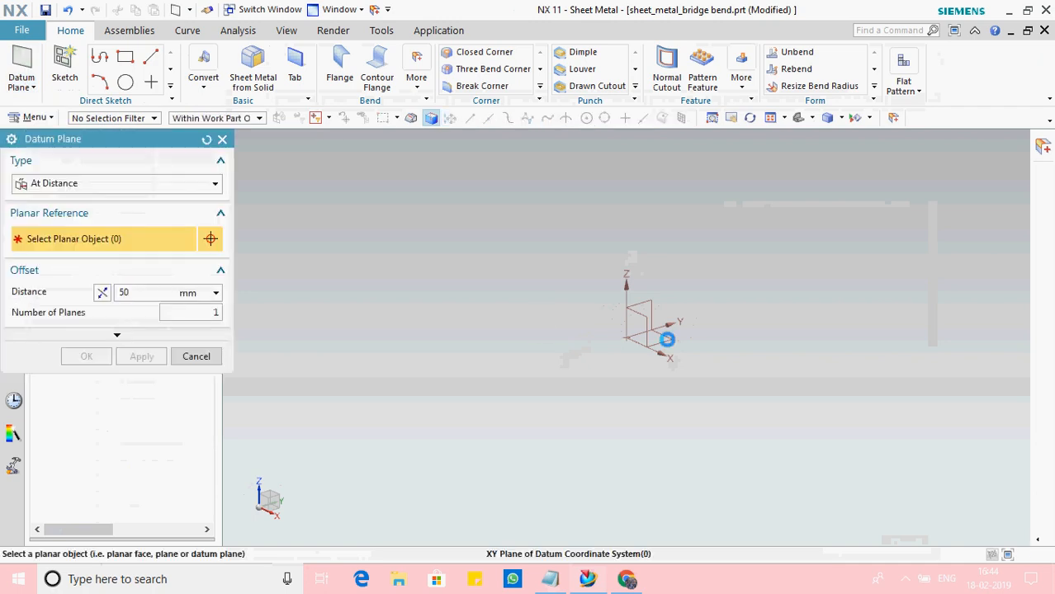
left_click(667, 338)
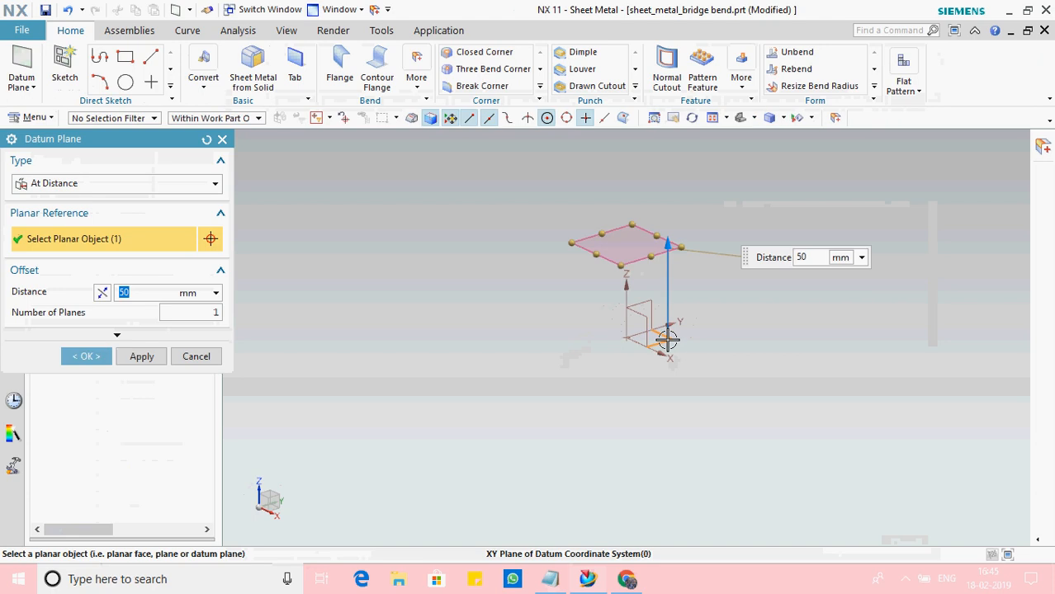
left_click_drag(593, 255, 456, 274)
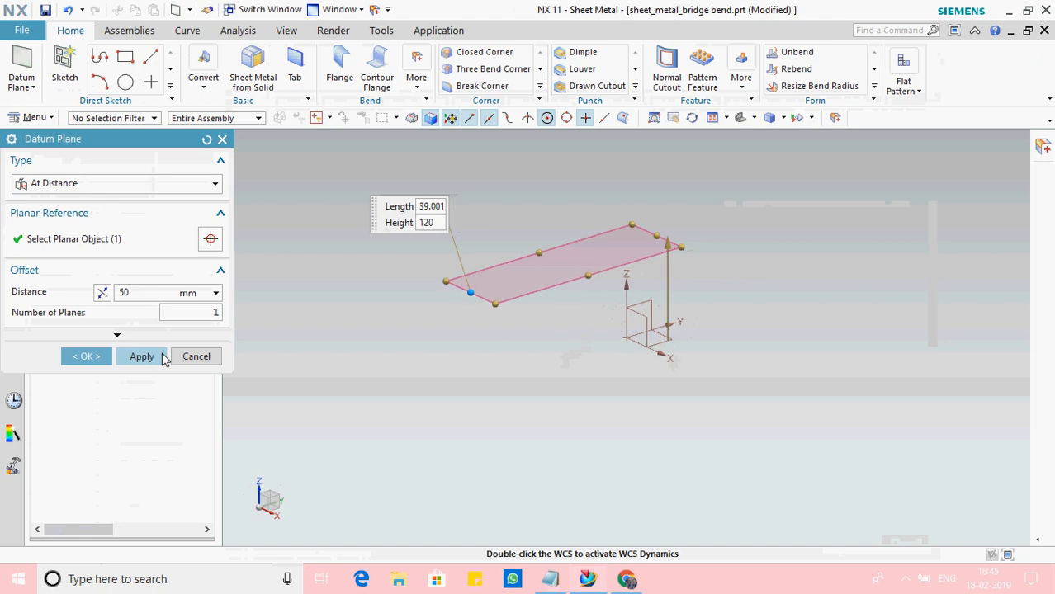
left_click(144, 357)
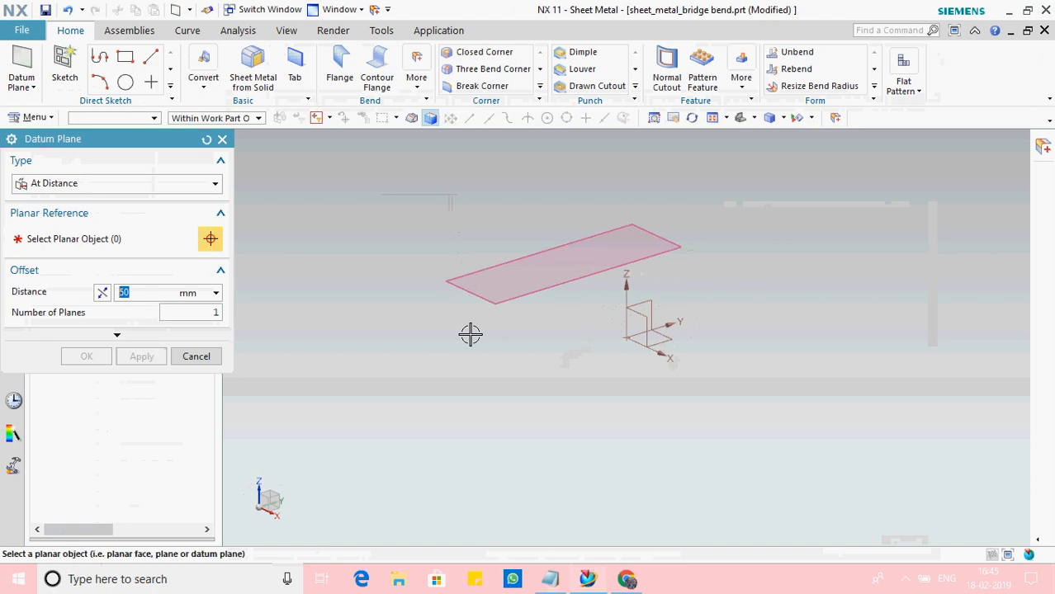
Create a second datum plane 50 mm below the XY plane, stretched towards positive Y to about 160 mm
left_click(675, 341)
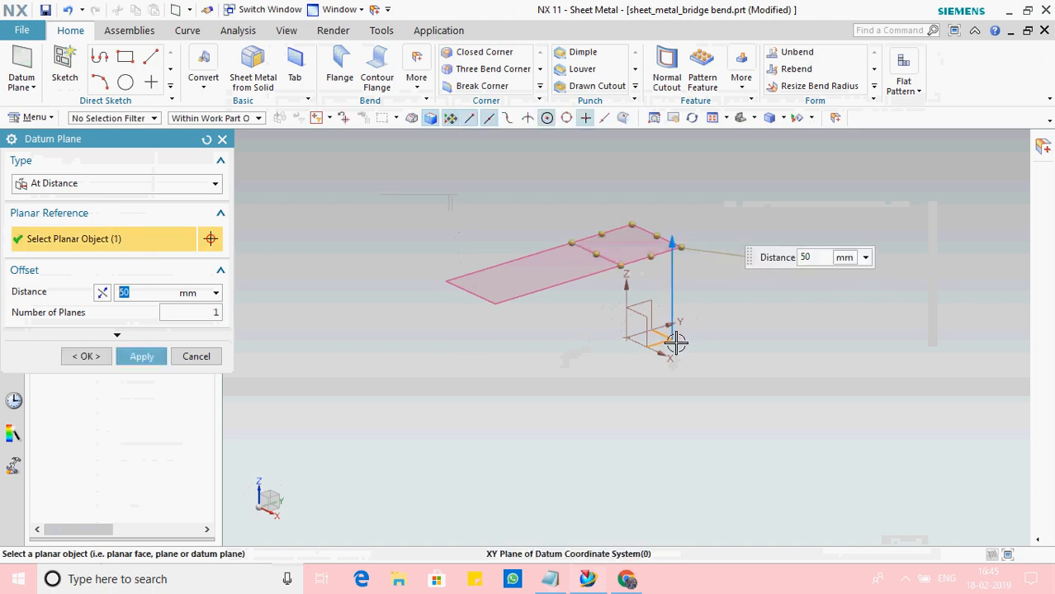
left_click(103, 293)
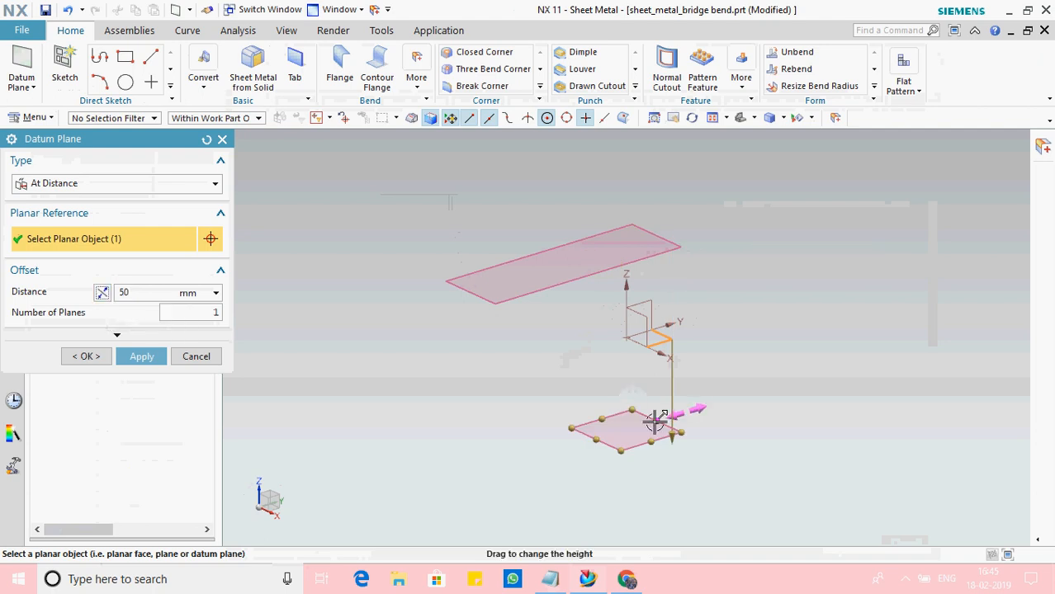
left_click_drag(654, 421, 831, 335)
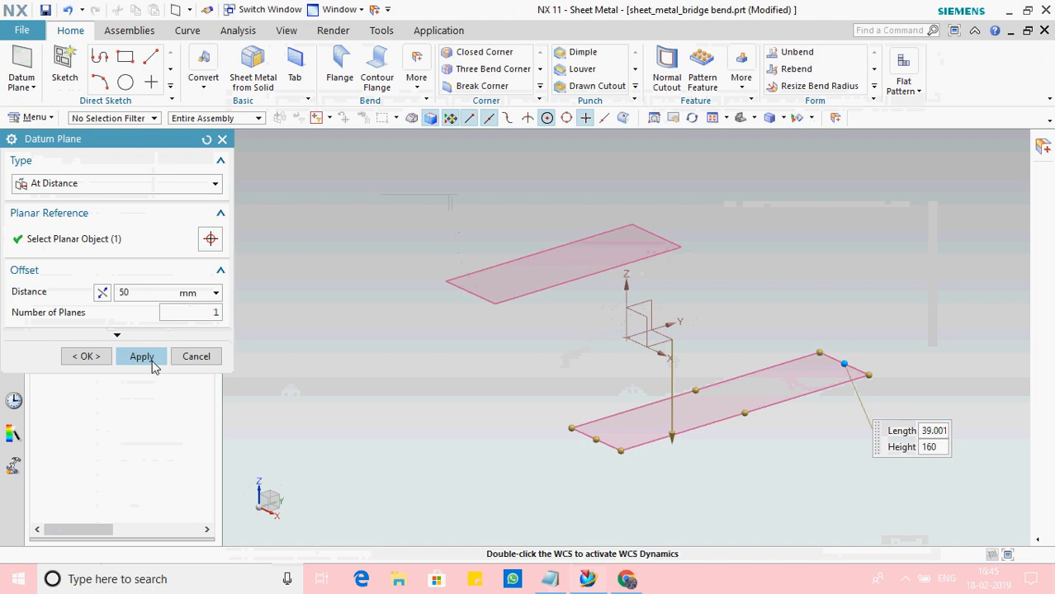
left_click(151, 362)
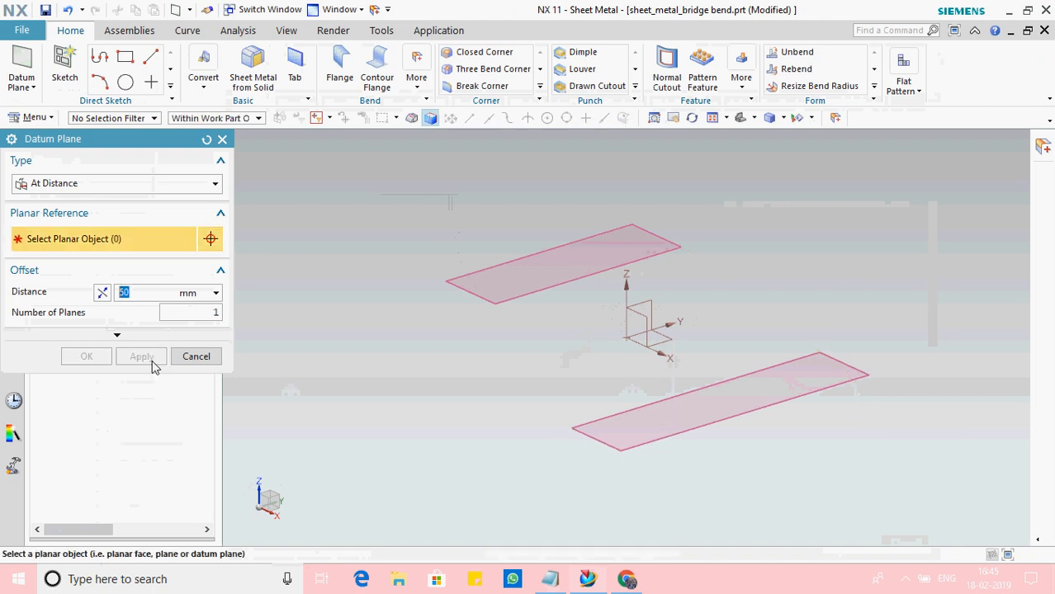
left_click(221, 139)
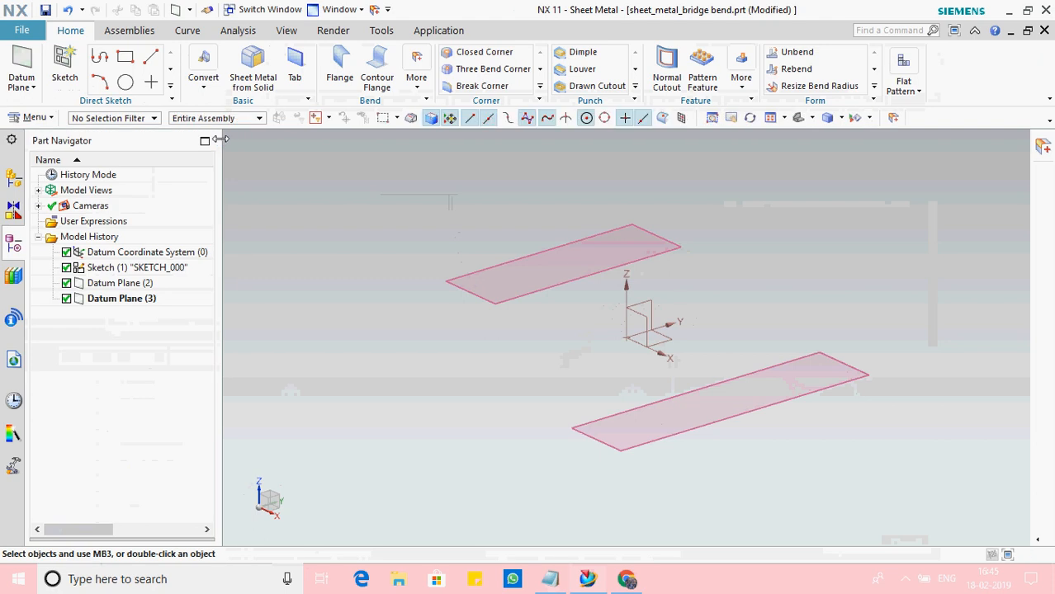
Sketch a rectangle about 42 mm wide and 39 mm high around the origin on the XY plane and finish the sketch
left_click(35, 117)
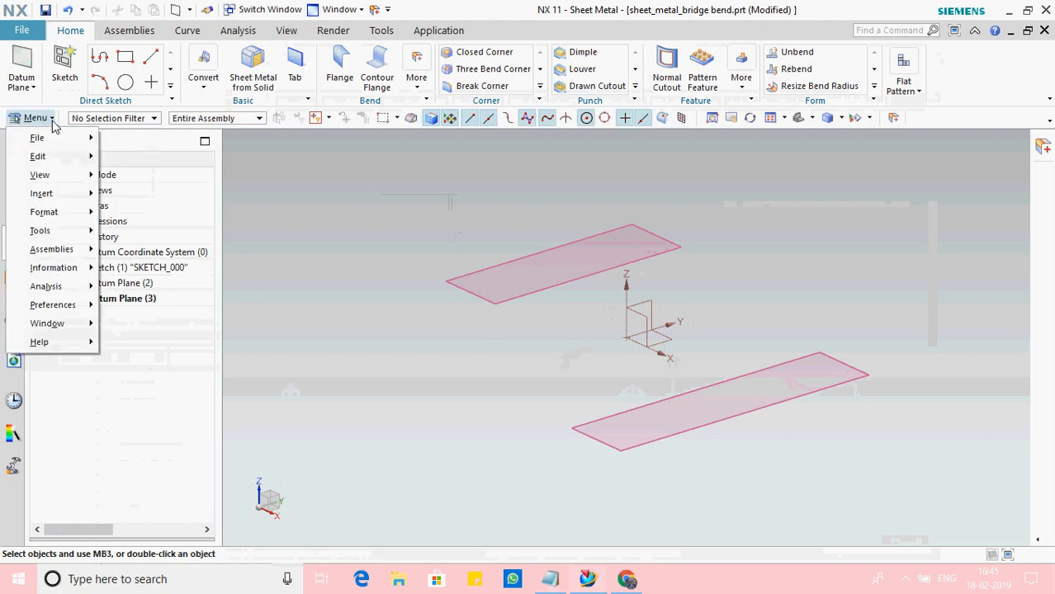
mouse_move(57, 198)
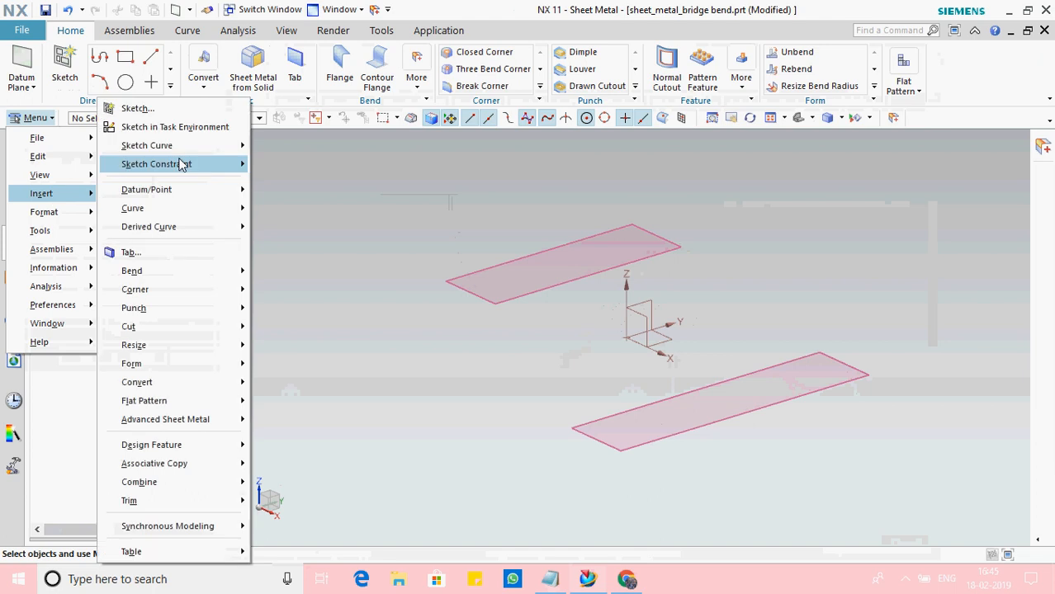
left_click(187, 128)
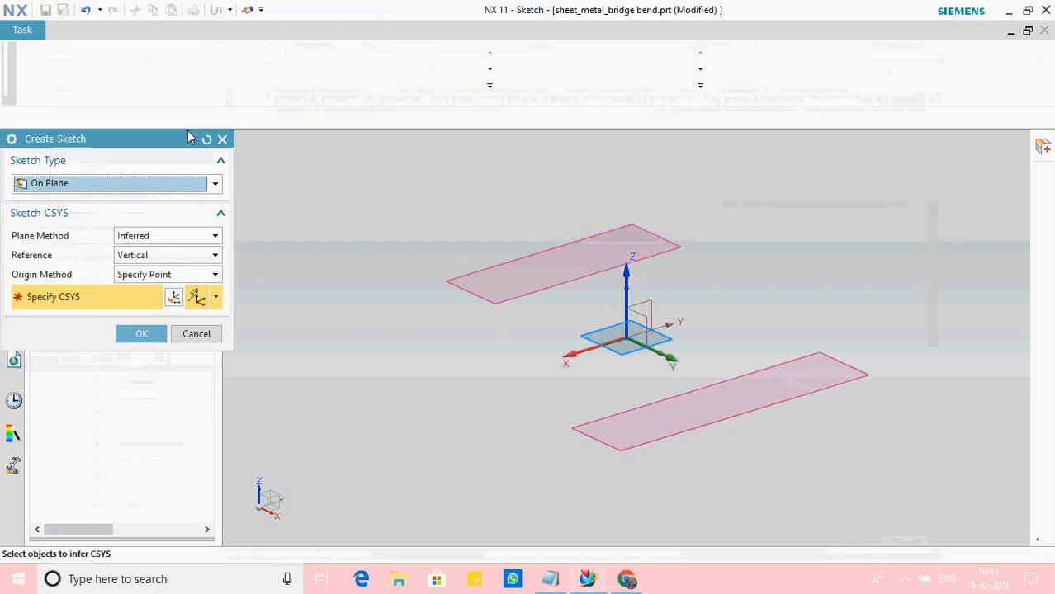
left_click(141, 333)
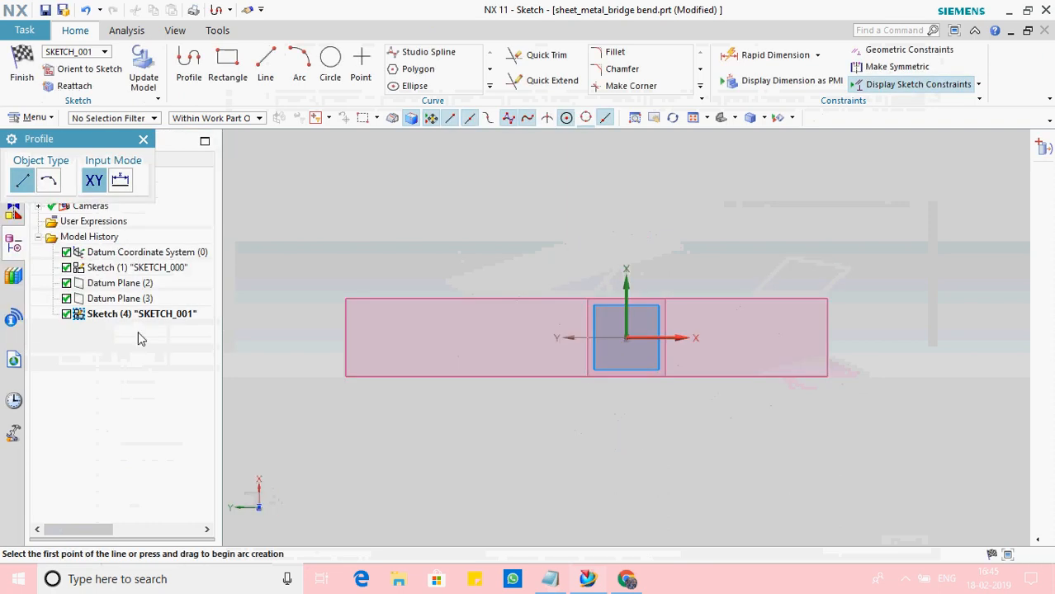
left_click(227, 74)
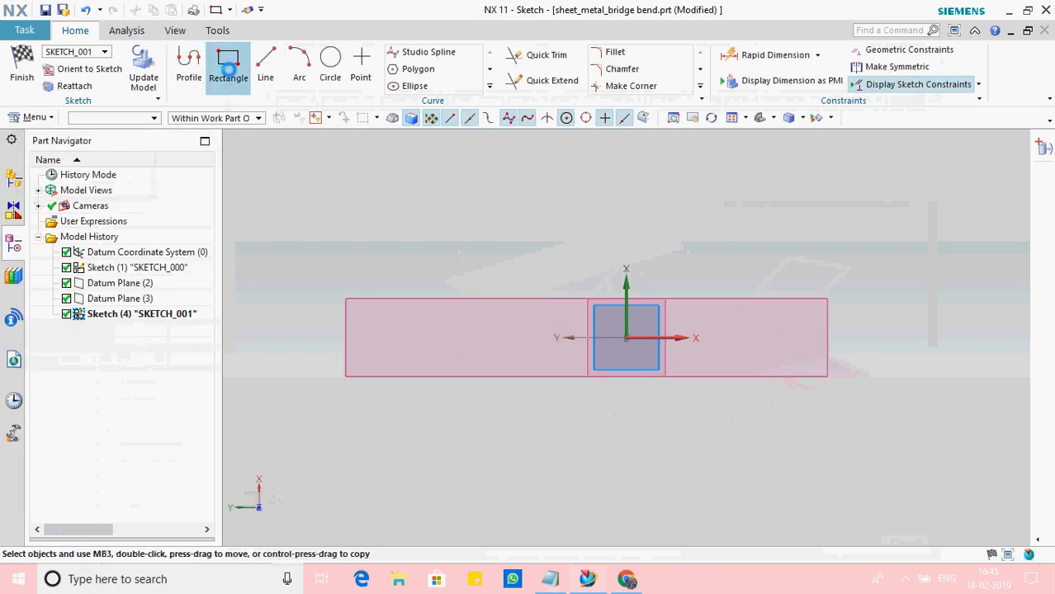
left_click(590, 311)
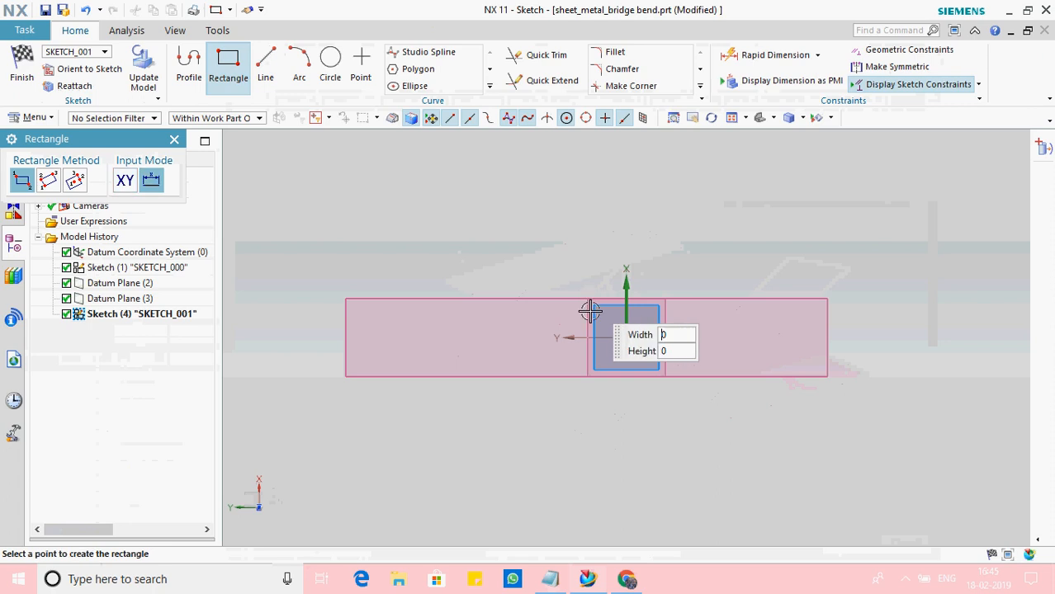
left_click(669, 376)
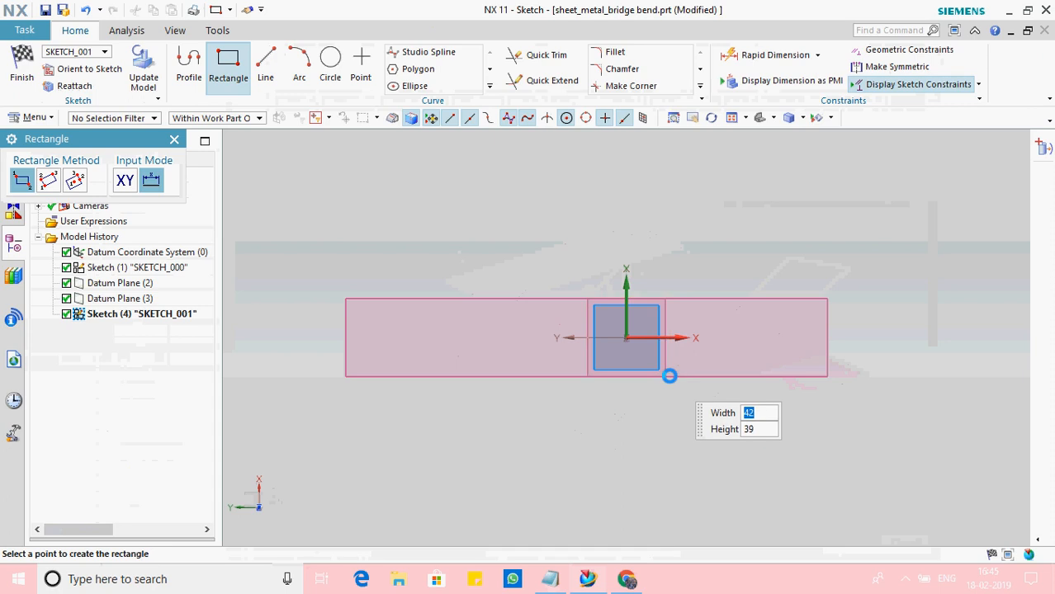
key("Escape")
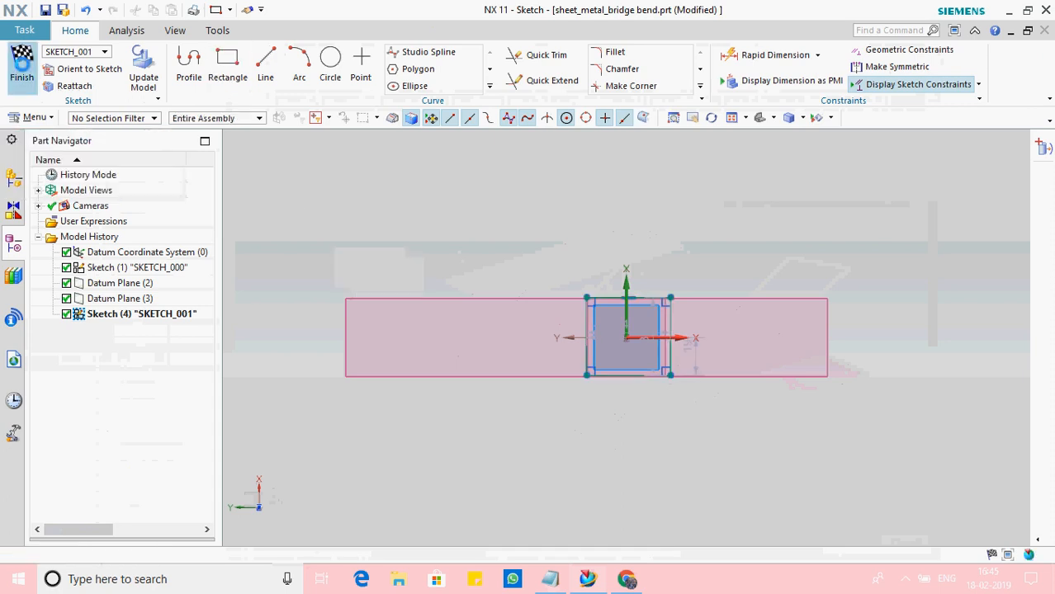
key("ctrl+q")
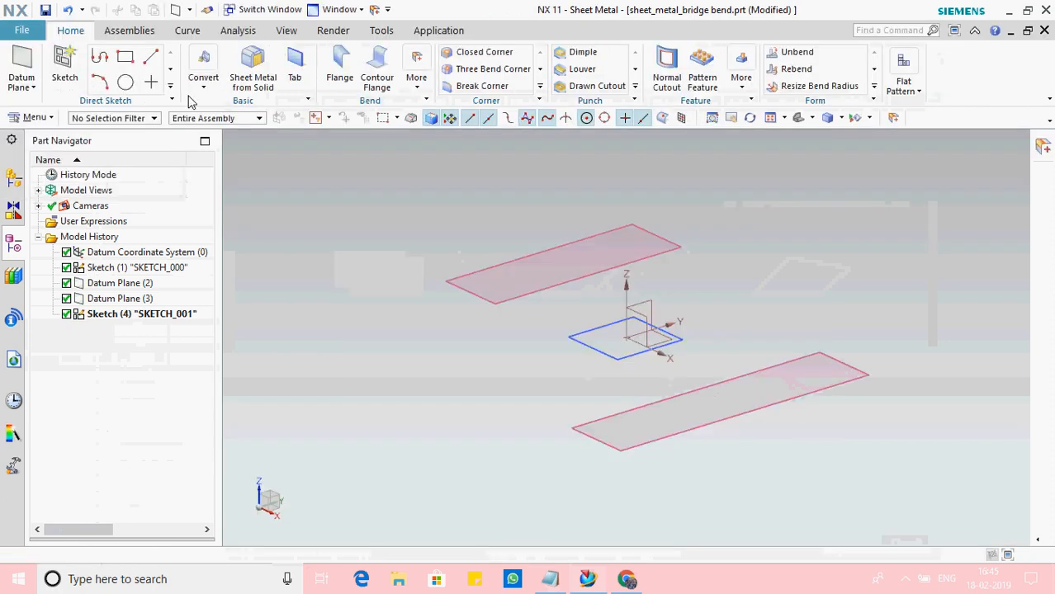
Create a base Tab 2 mm thick from the rectangle sketched on the XY plane
left_click(294, 75)
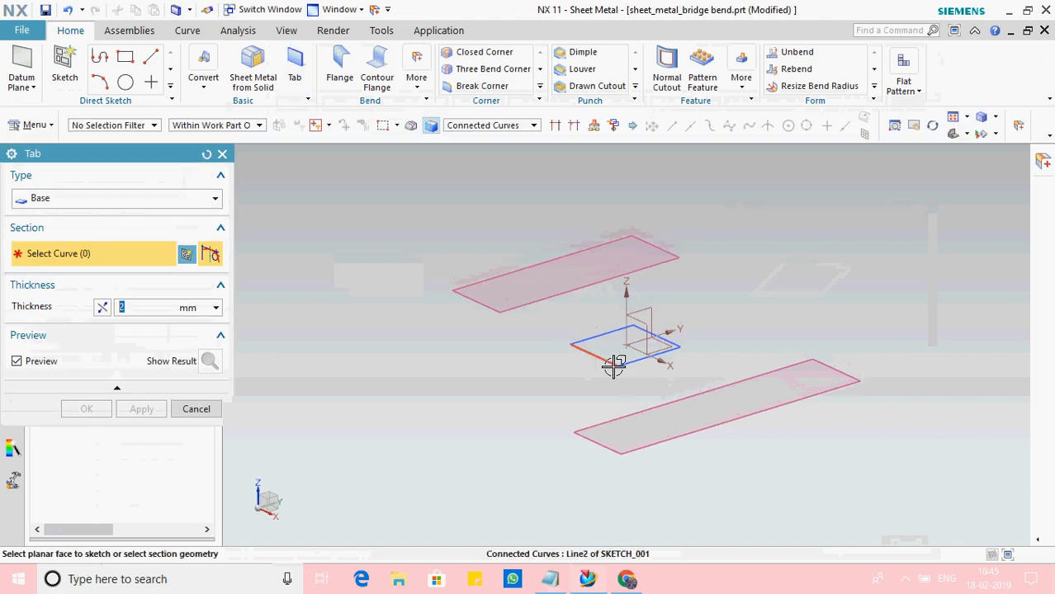
left_click(613, 365)
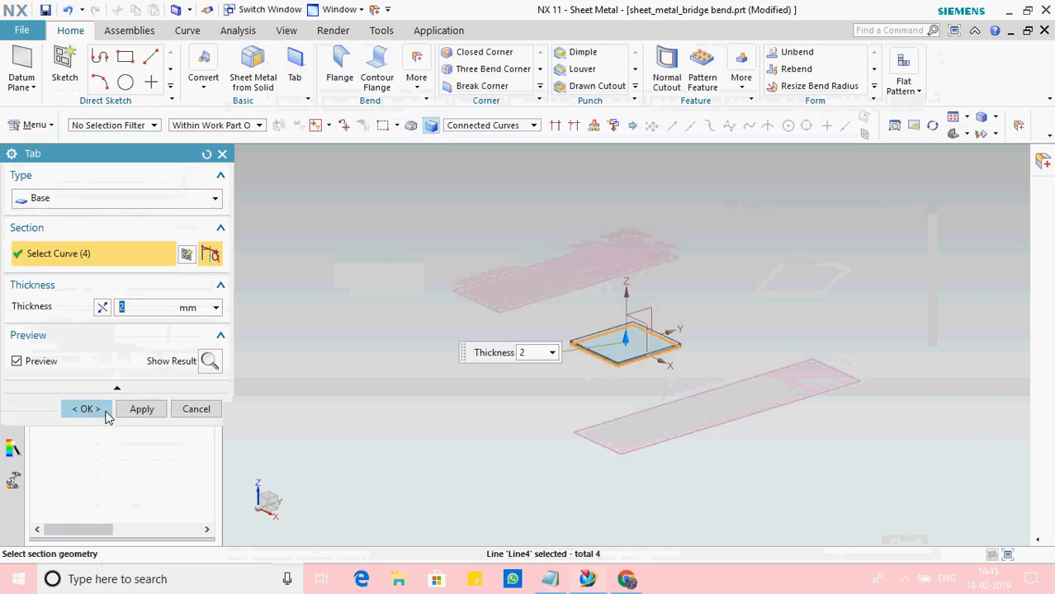
left_click(87, 409)
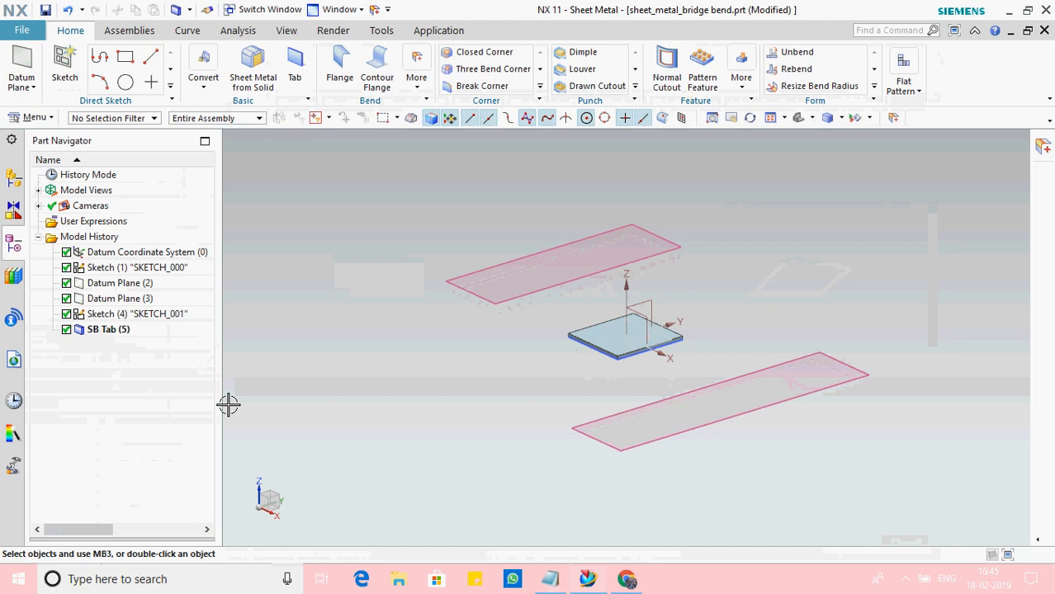
Sketch a rectangle about 35 mm wide and 39 mm high on the positive Y side of the upper datum plane and finish the sketch
left_click(35, 118)
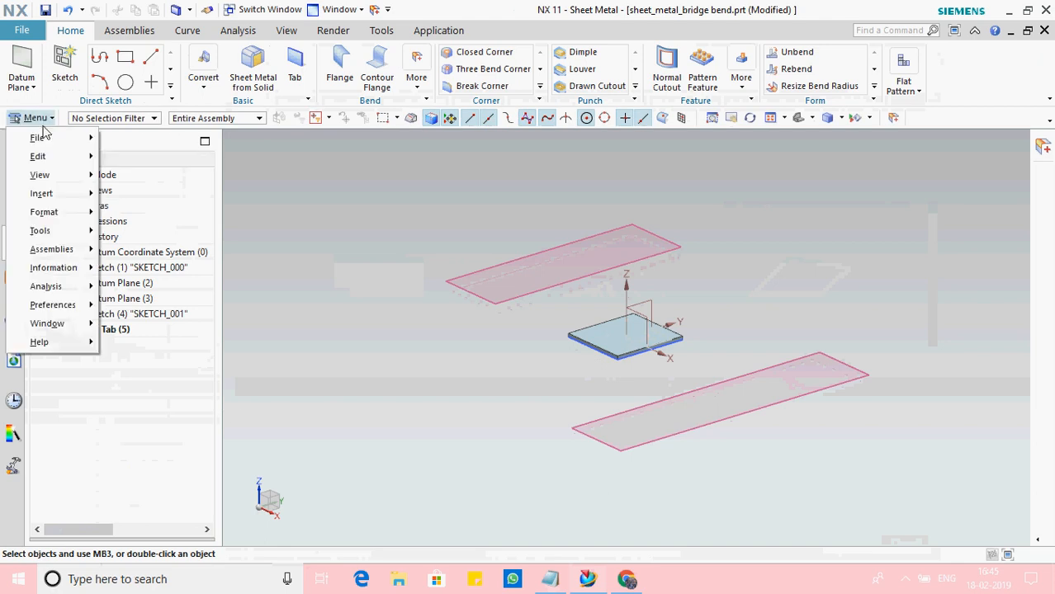
mouse_move(43, 196)
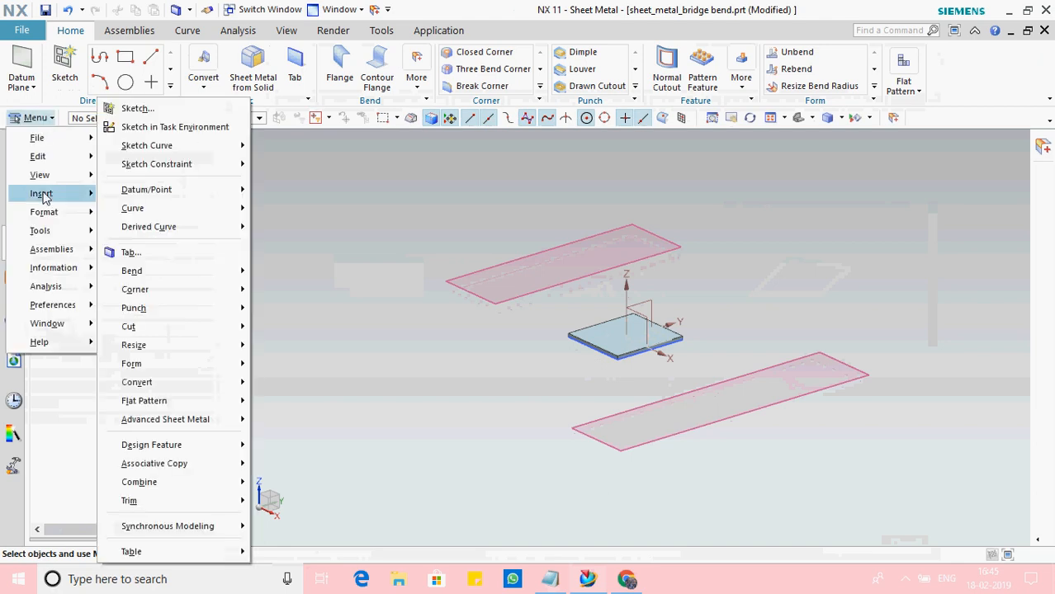
left_click(186, 129)
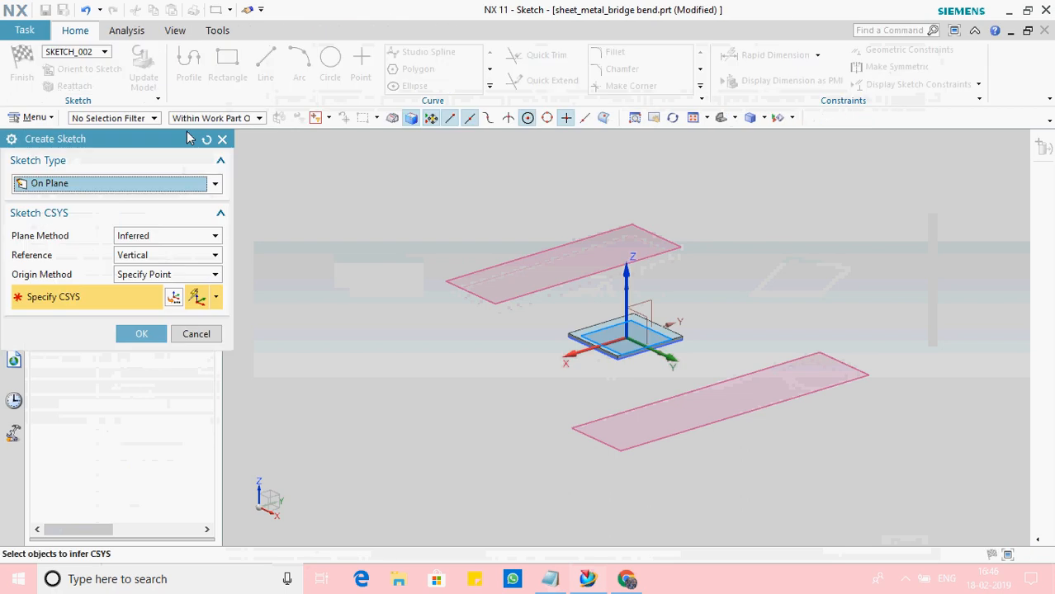
left_click(470, 293)
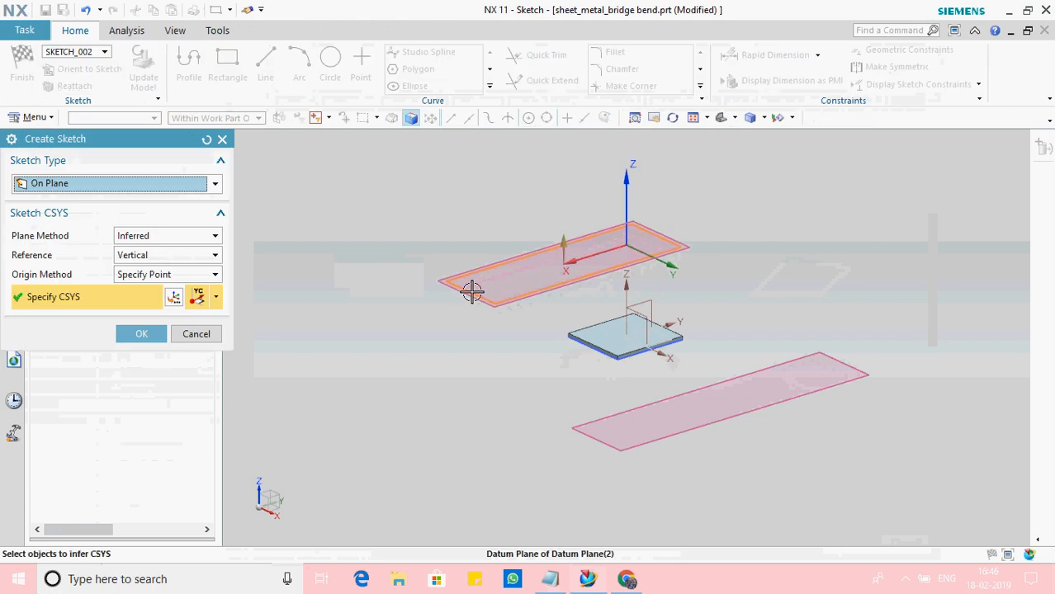
left_click(125, 333)
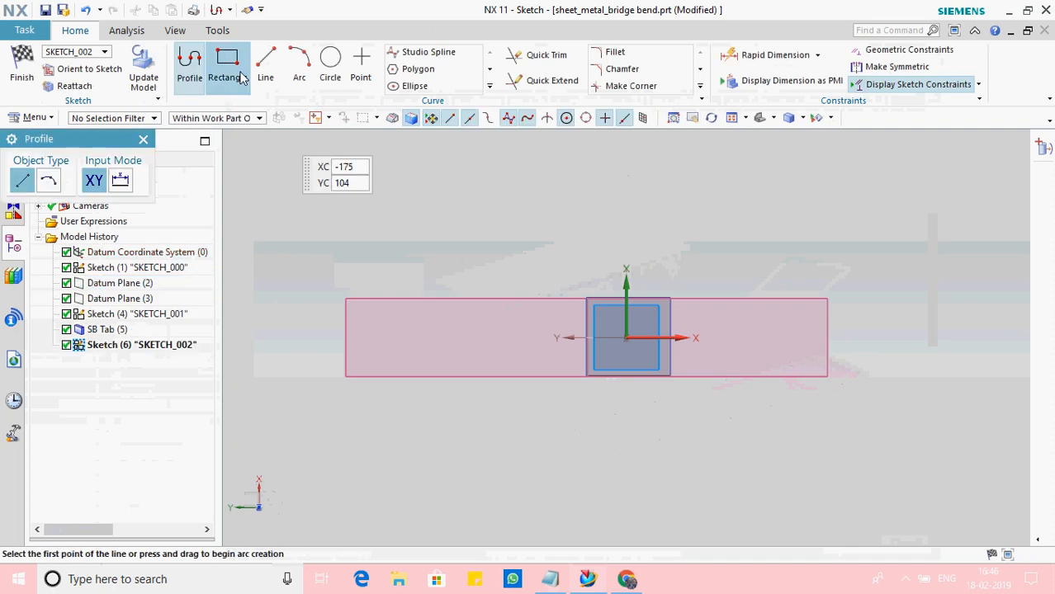
left_click(228, 71)
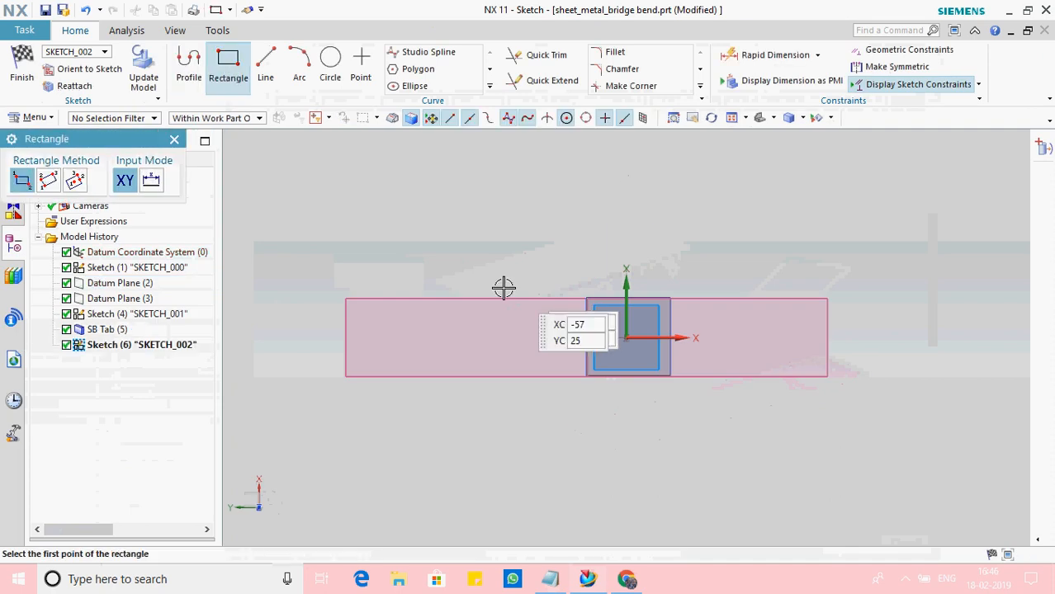
left_click(461, 300)
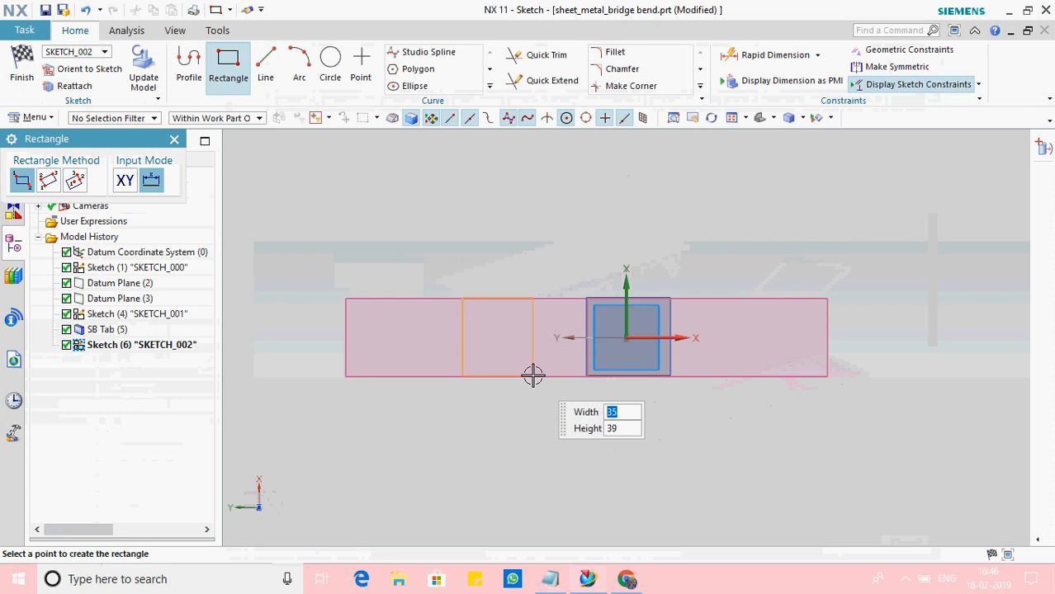
left_click(532, 376)
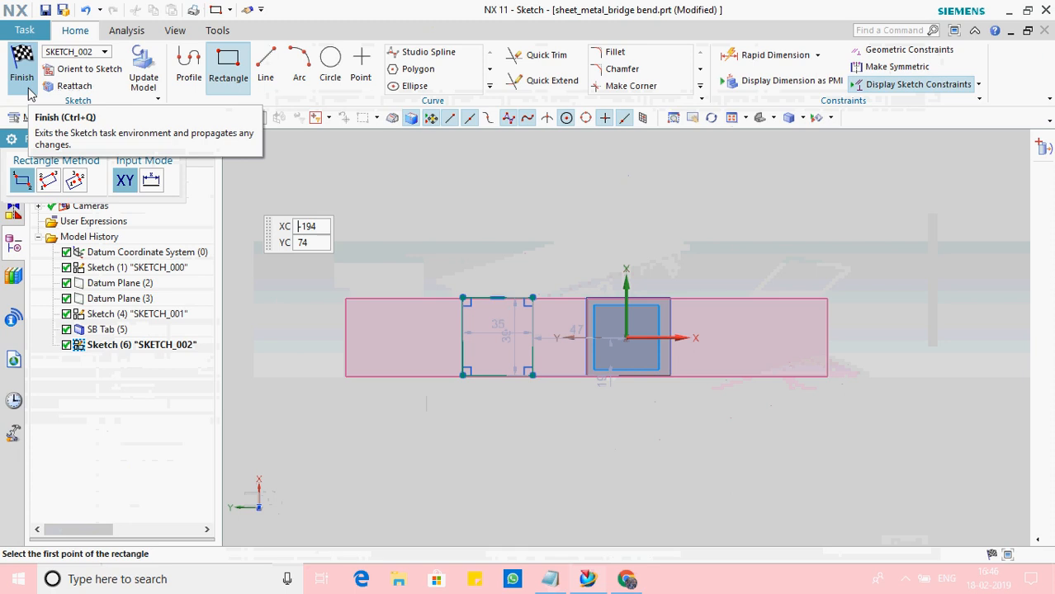
left_click(25, 83)
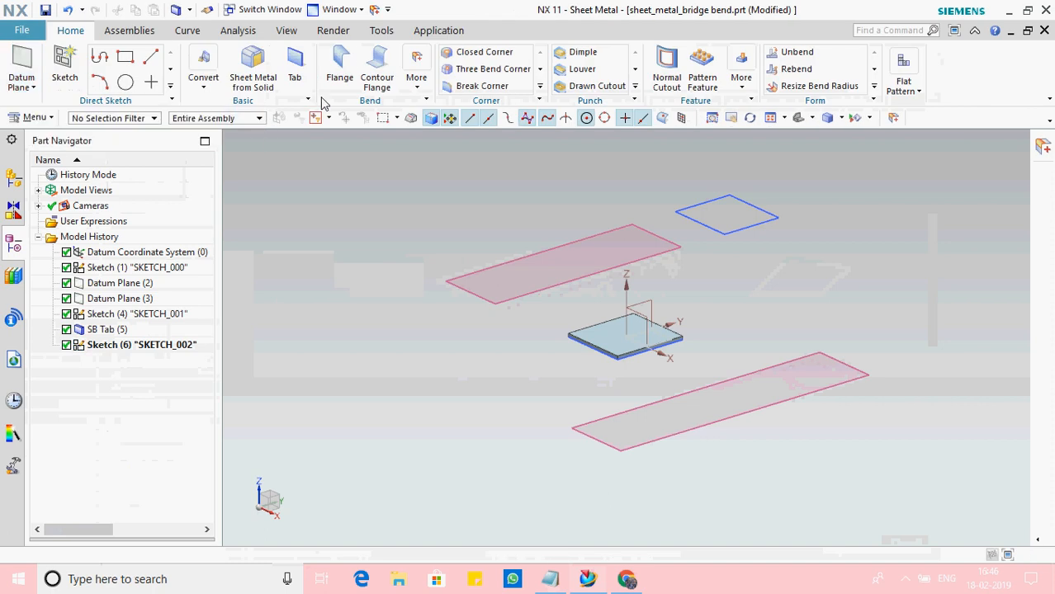
Create a base Tab 2 mm thick from the rectangle sketched on the upper datum plane
left_click(294, 70)
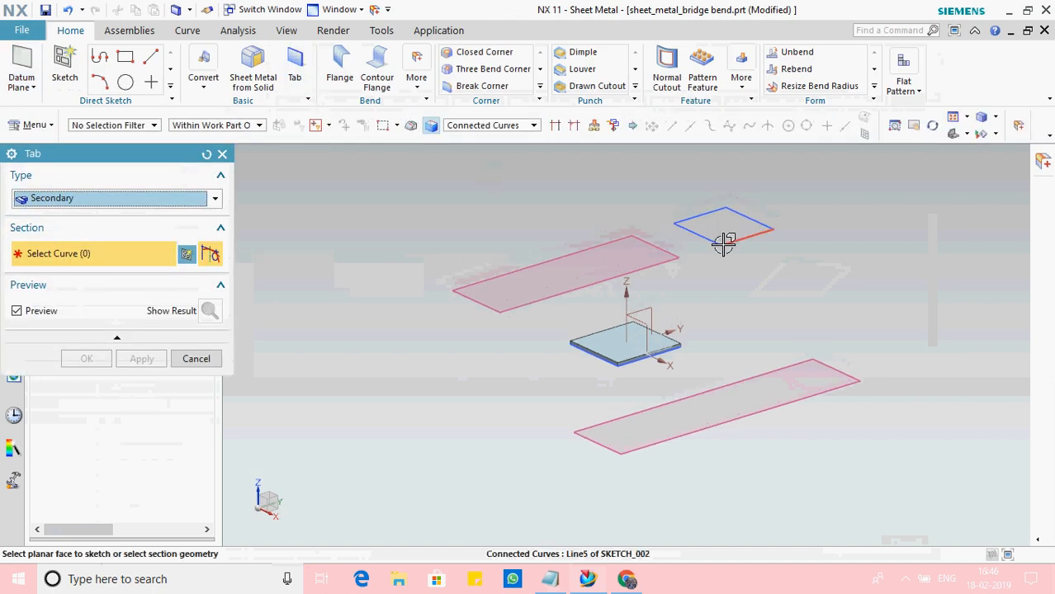
left_click(724, 243)
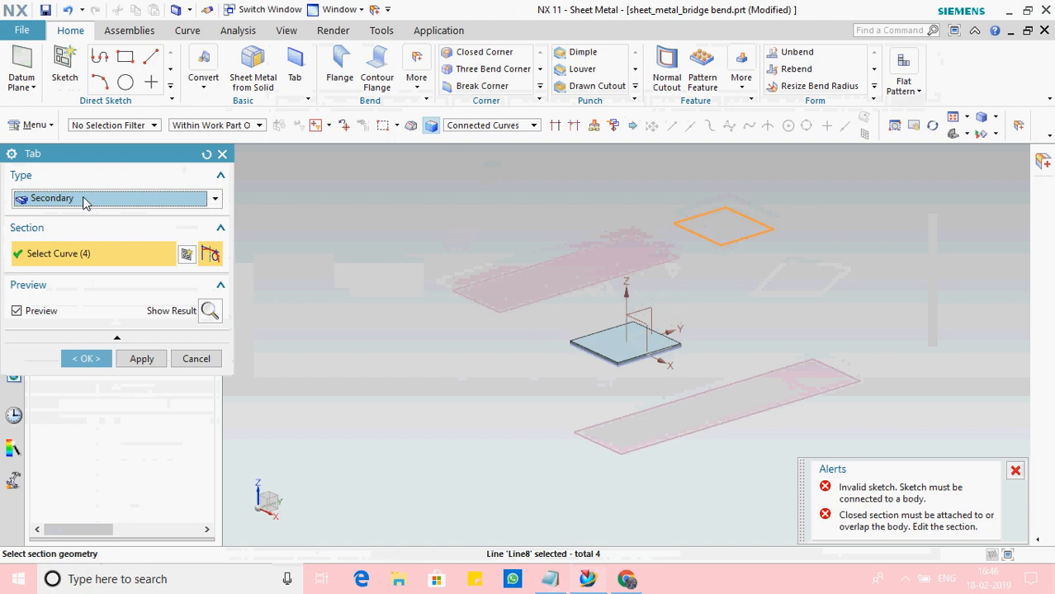
left_click(215, 200)
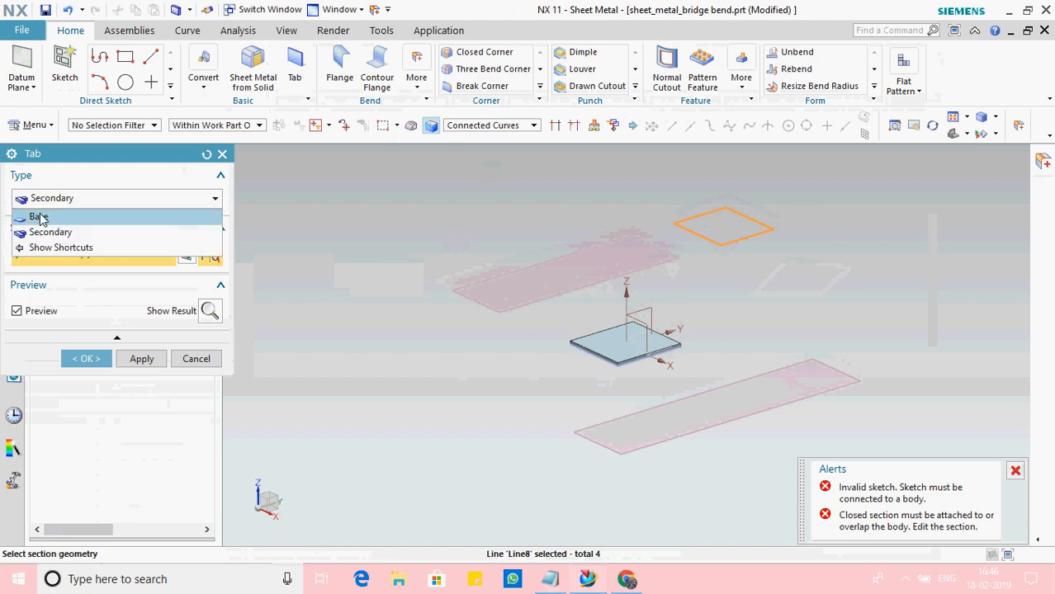
left_click(41, 218)
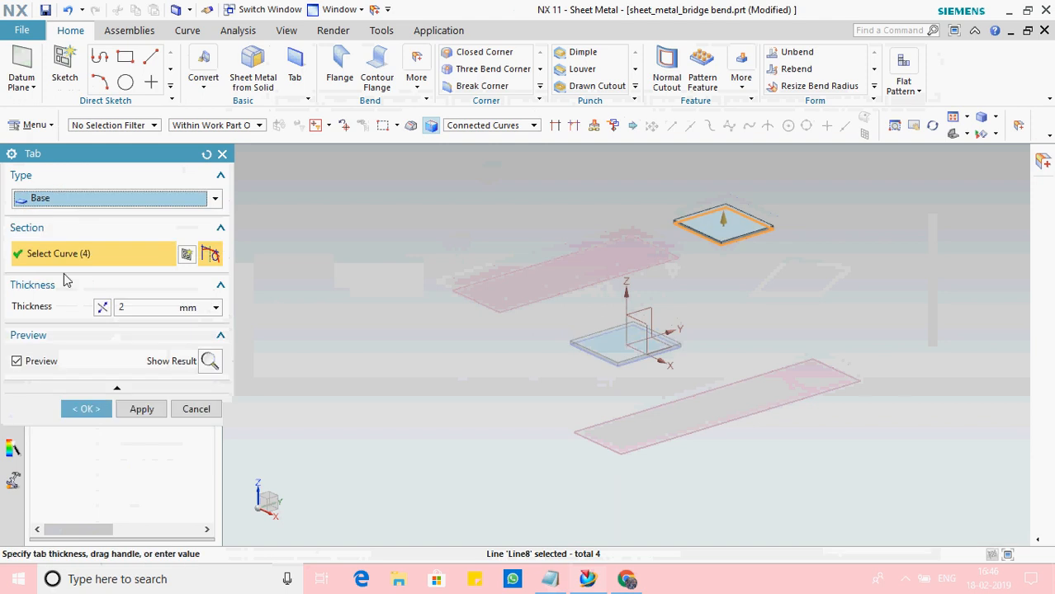
left_click(87, 410)
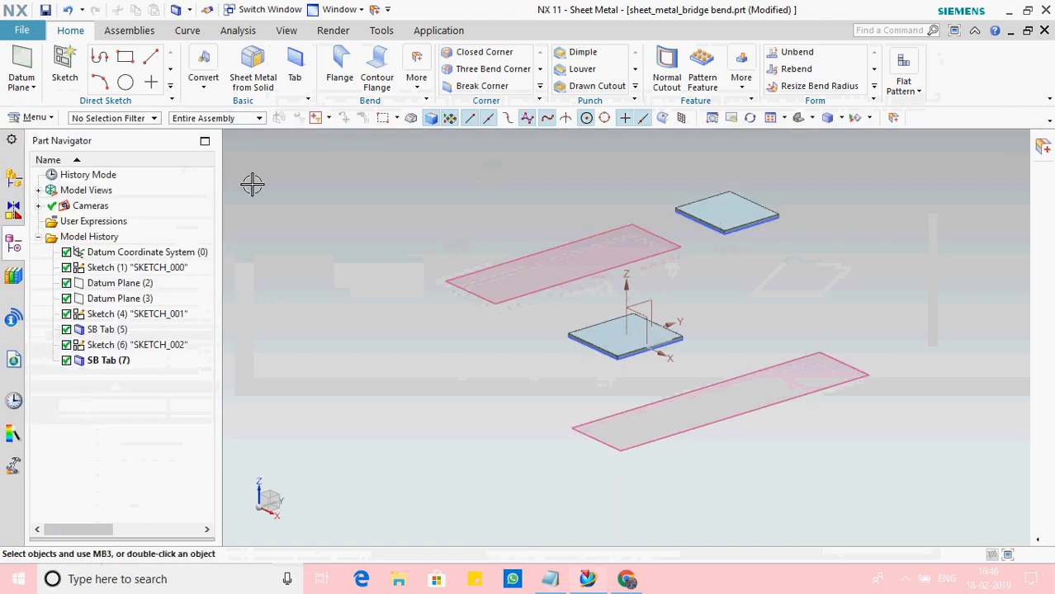
Start a task-environment sketch on the datum plane 50 mm below the XY plane and activate the Rectangle tool
left_click(33, 118)
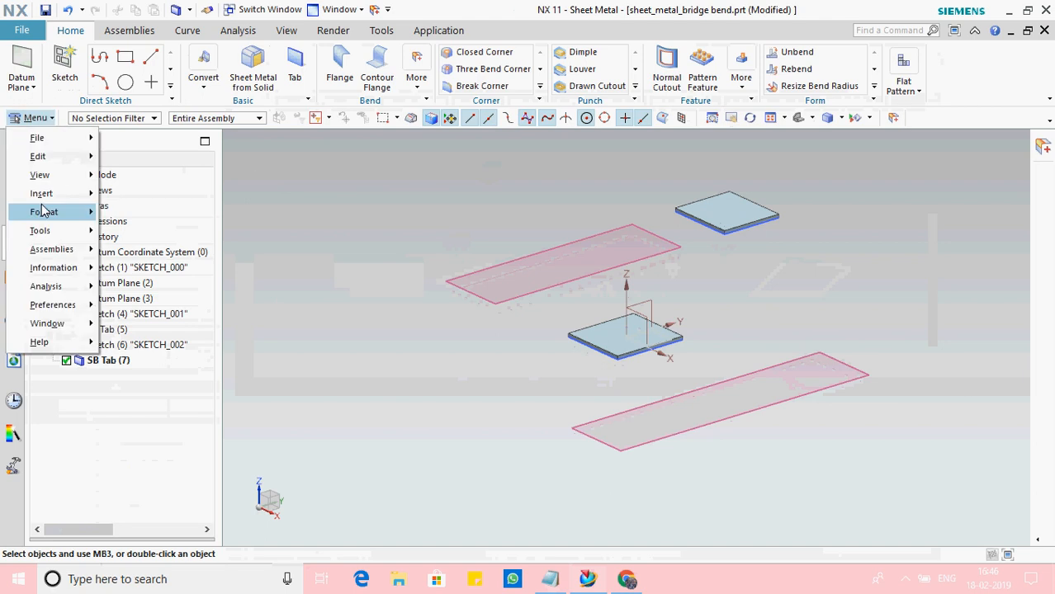
mouse_move(61, 201)
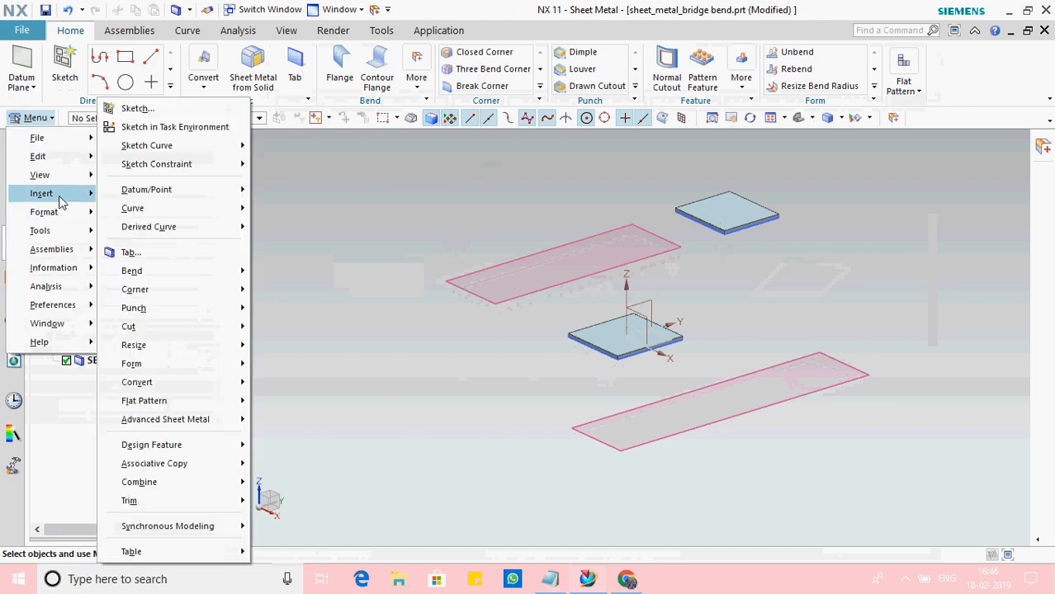
left_click(175, 130)
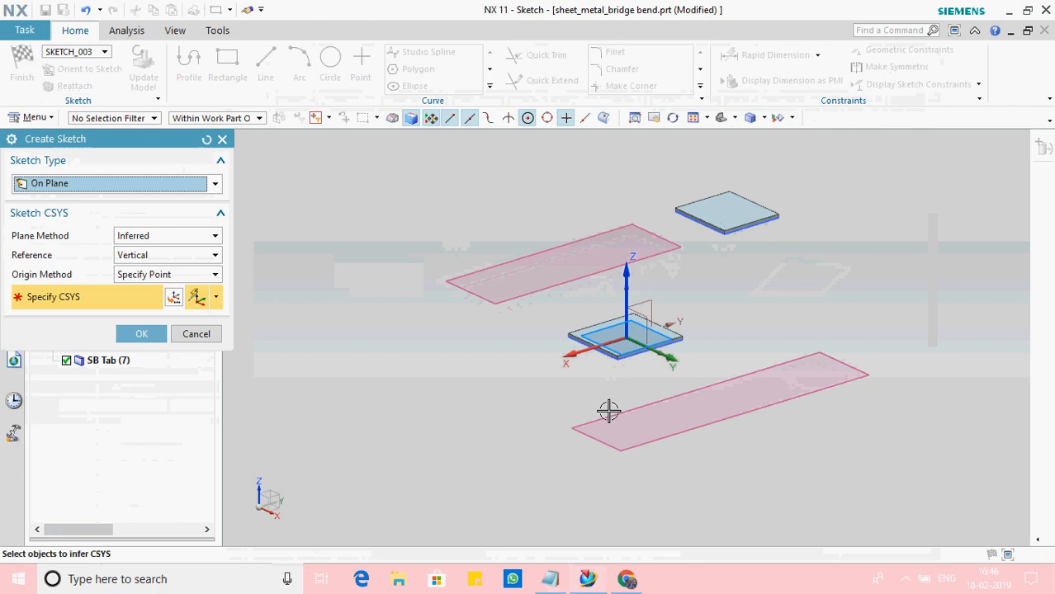
left_click(598, 439)
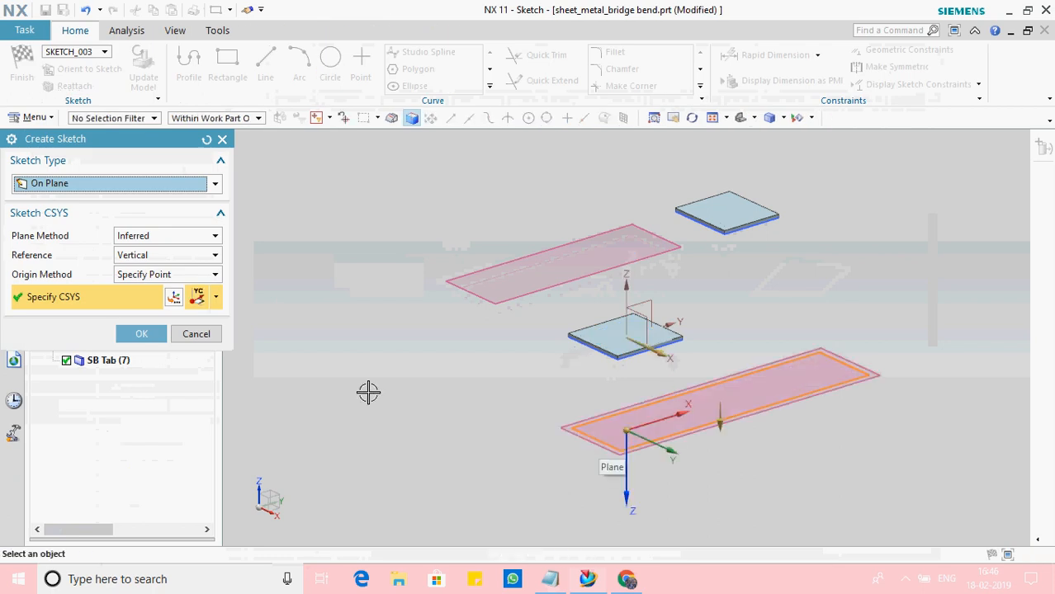
left_click(140, 332)
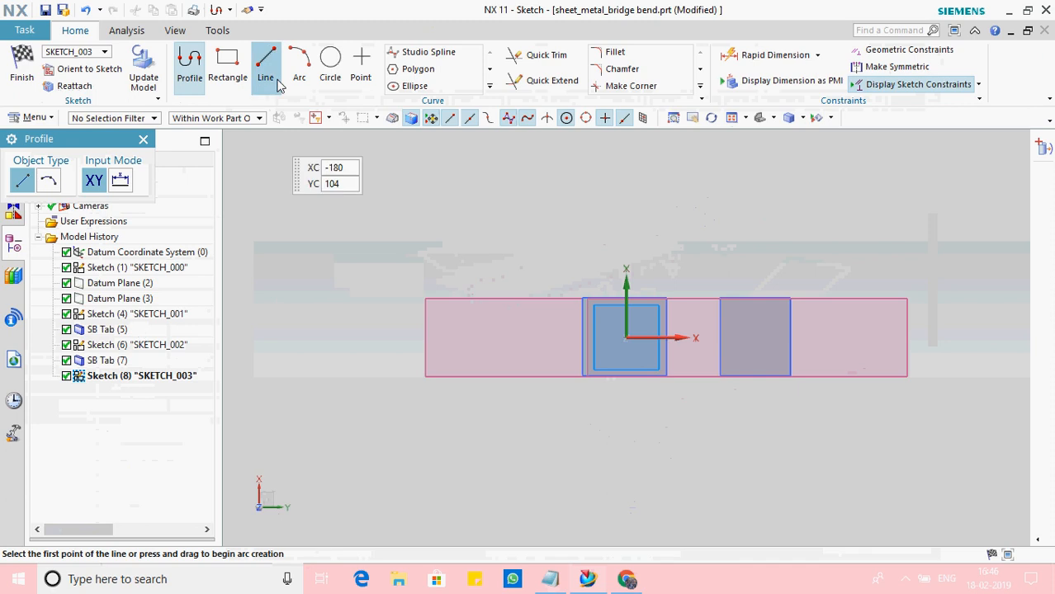
left_click(234, 70)
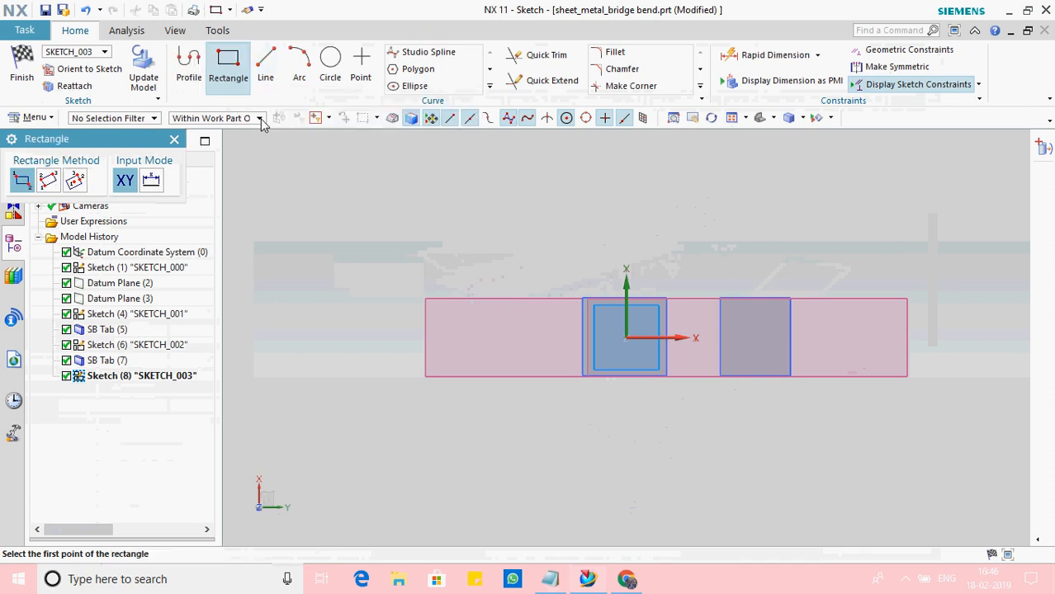
left_click(464, 296)
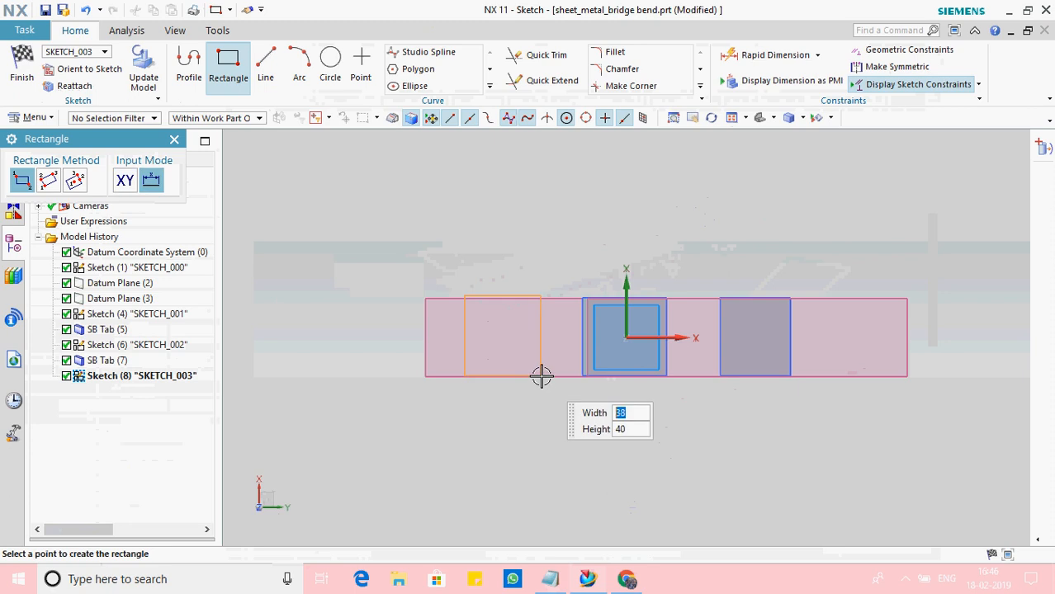
left_click(541, 376)
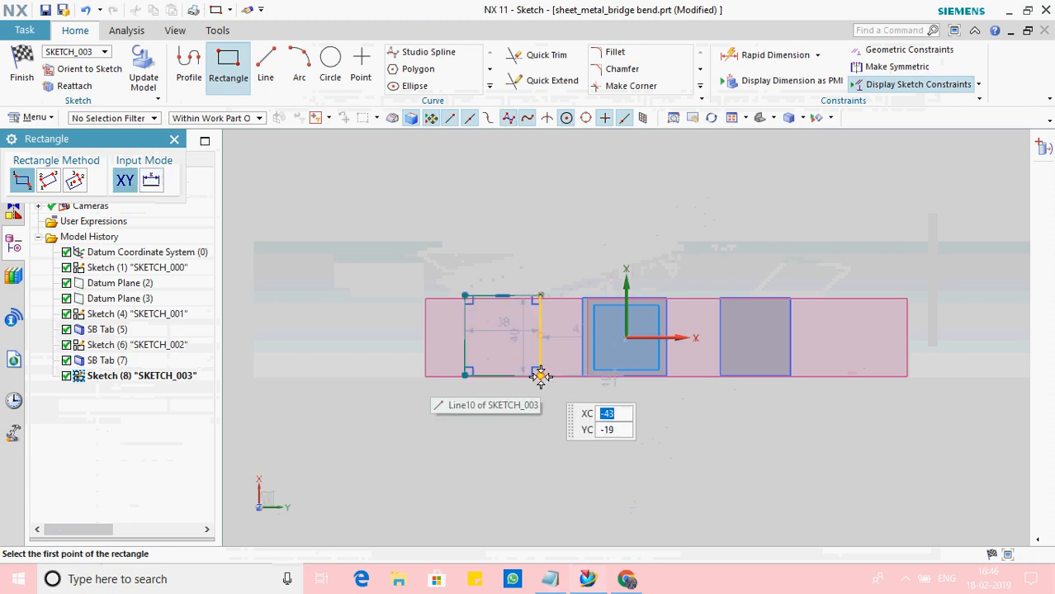
key("ctrl+z")
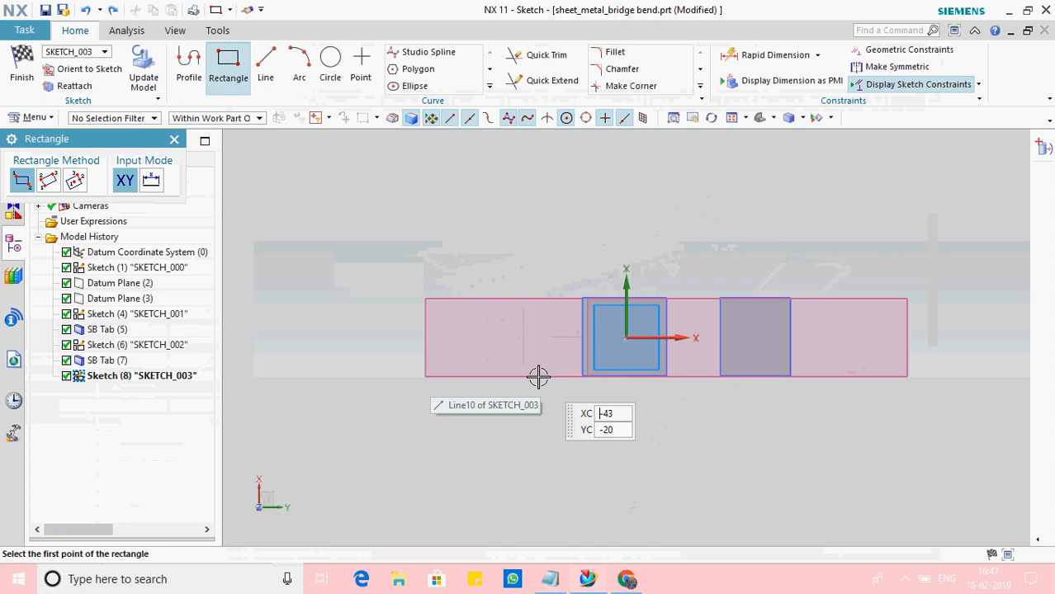
Sketch a rectangle about 36 by 40 mm on the negative Y side and another over the upper tab's outline, then finish the sketch
left_click(478, 298)
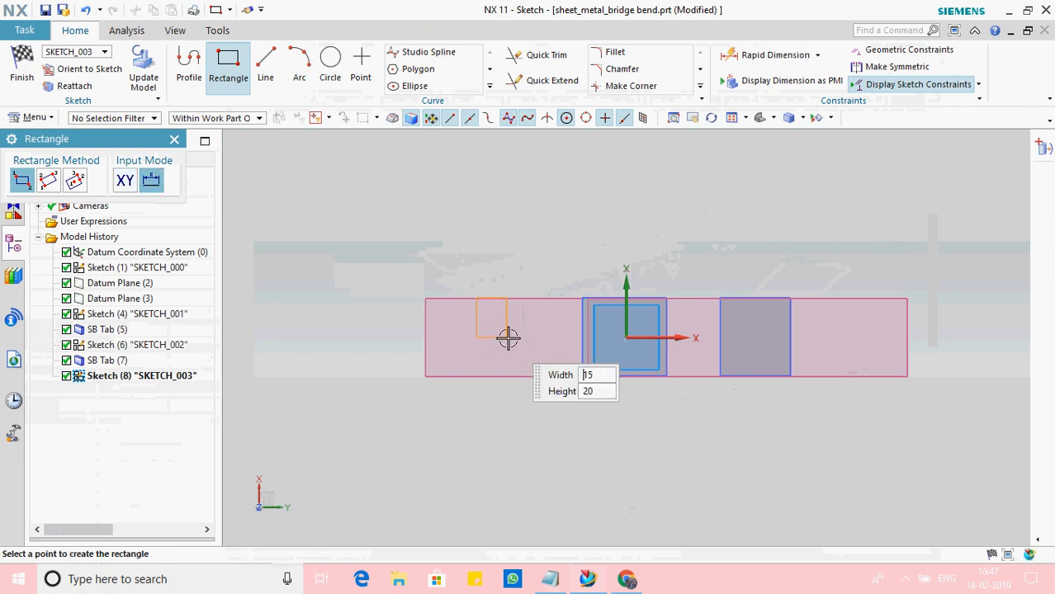
left_click(549, 376)
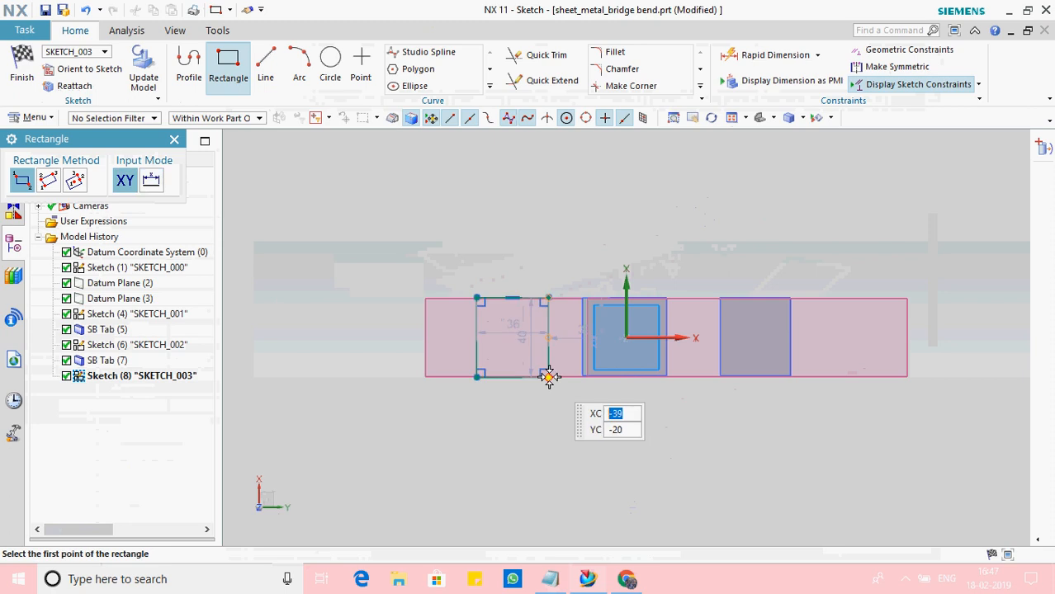
left_click(723, 299)
left_click(790, 373)
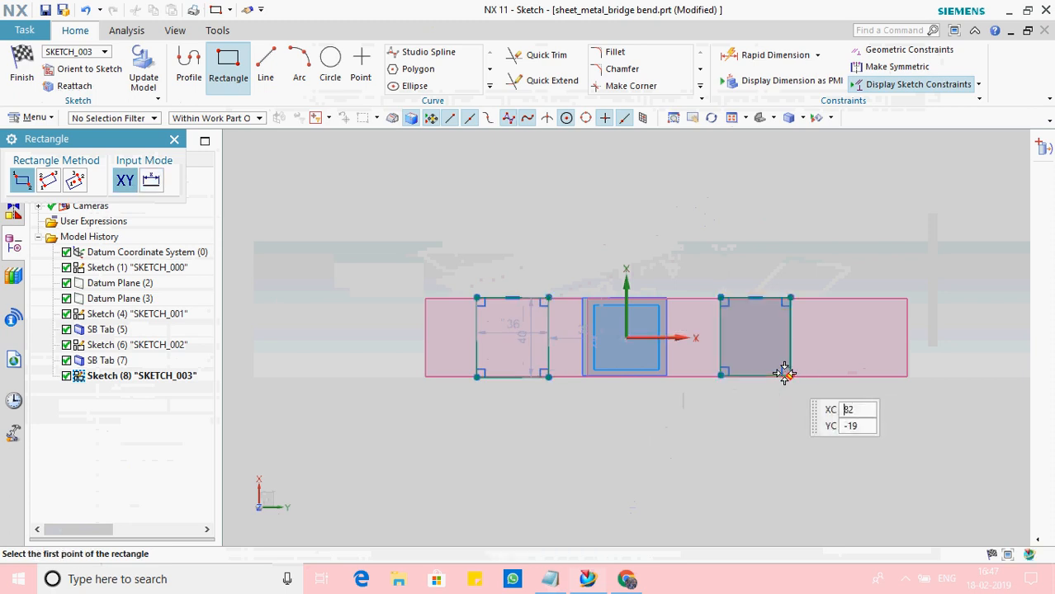
left_click(21, 74)
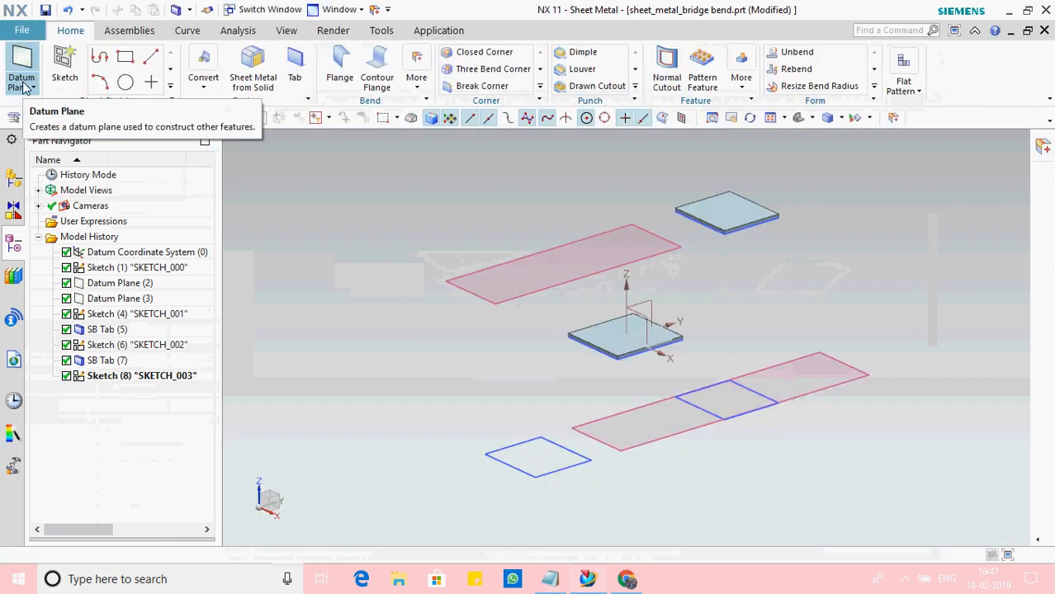
Create a base Tab 2 mm thick from the lower sketch's rectangle on the negative Y side
left_click(296, 70)
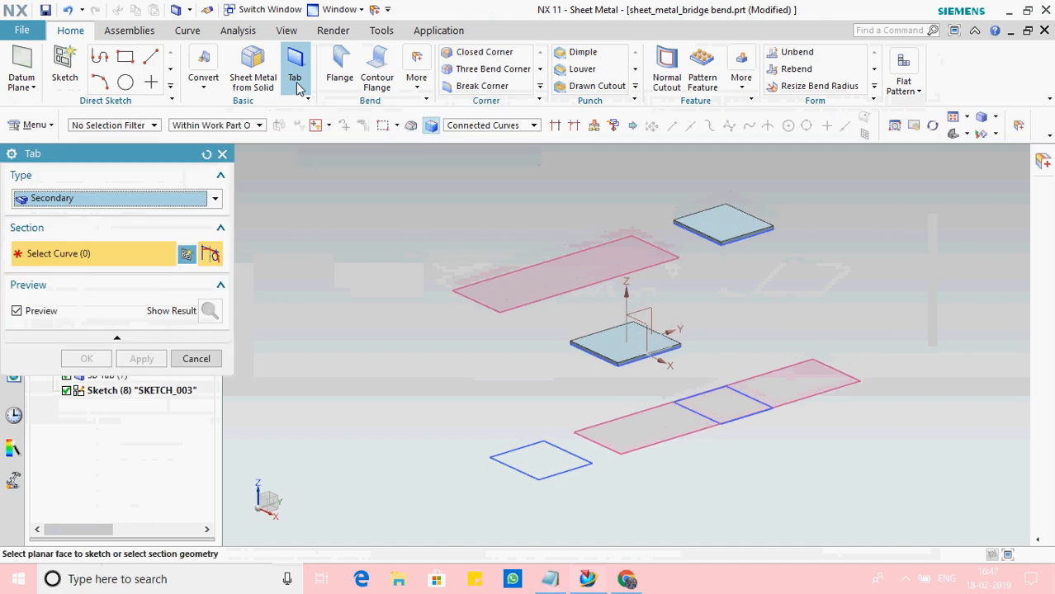
left_click(549, 471)
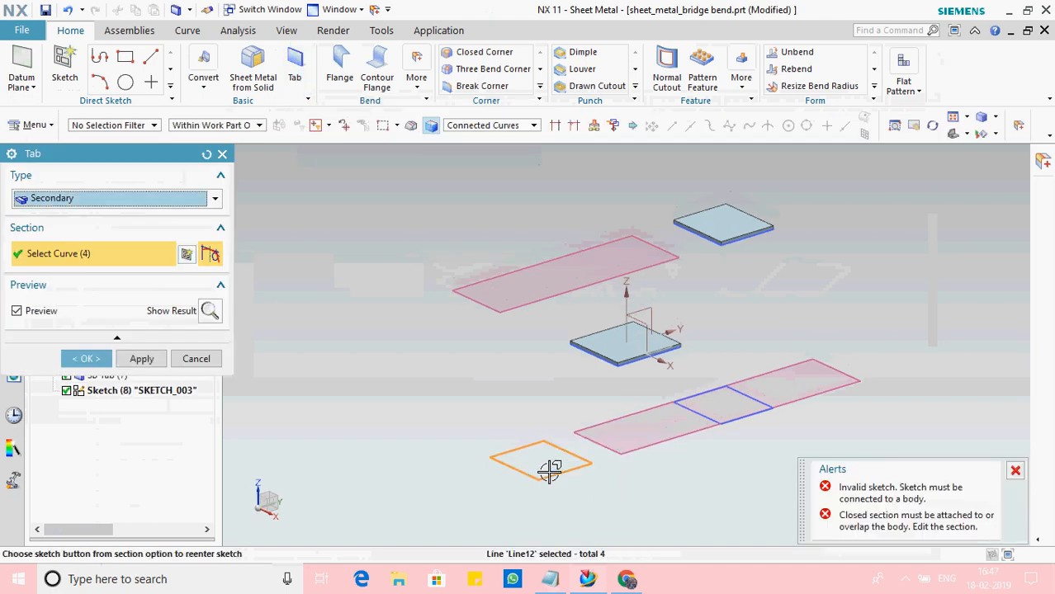
left_click(215, 200)
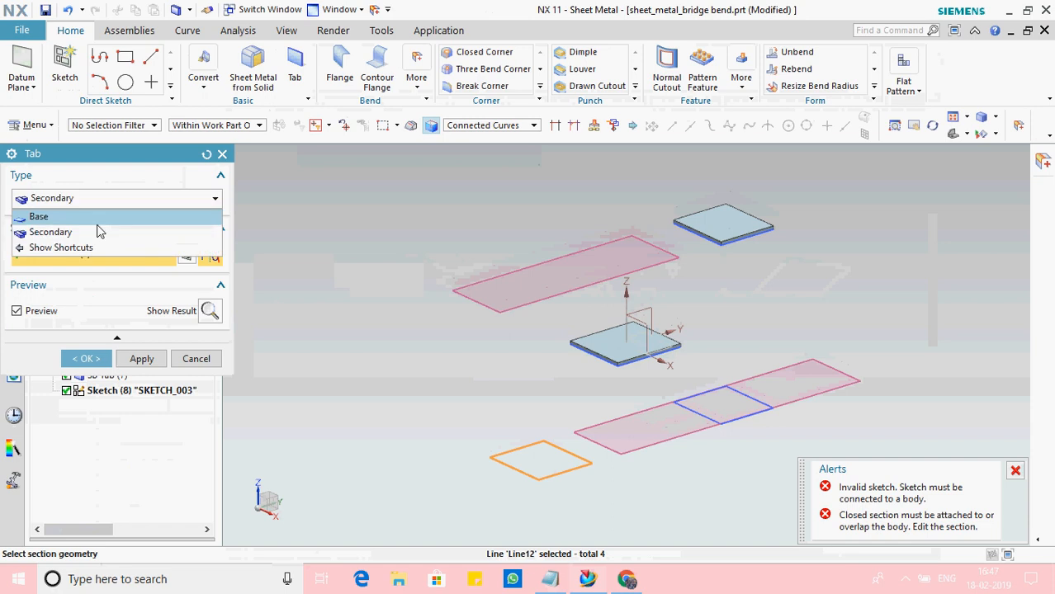
left_click(98, 220)
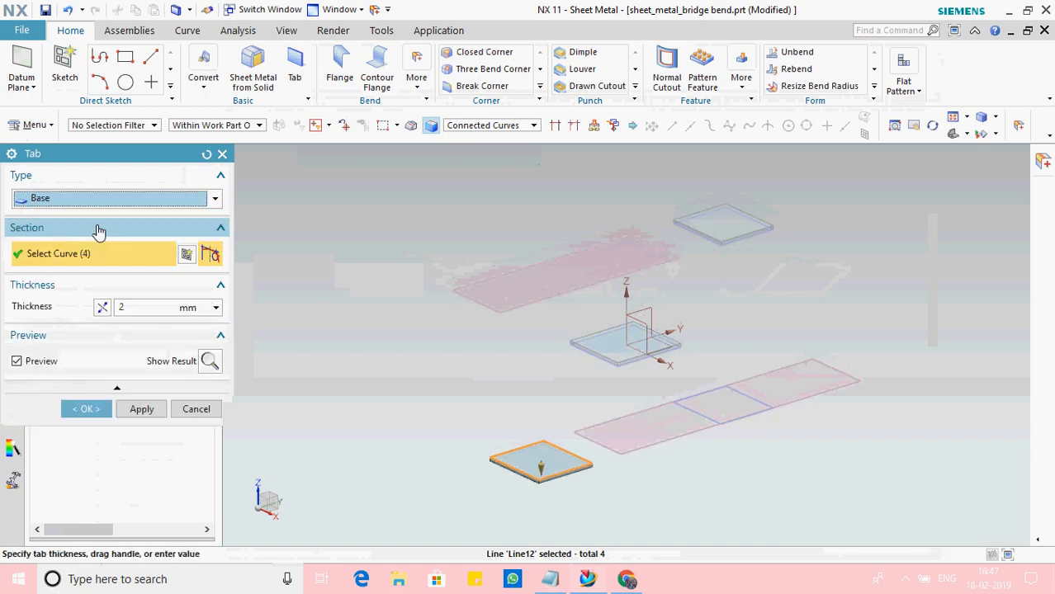
left_click(140, 410)
Create another base Tab 2 mm thick from the lower sketch's rectangle on the positive Y side
left_click(672, 405)
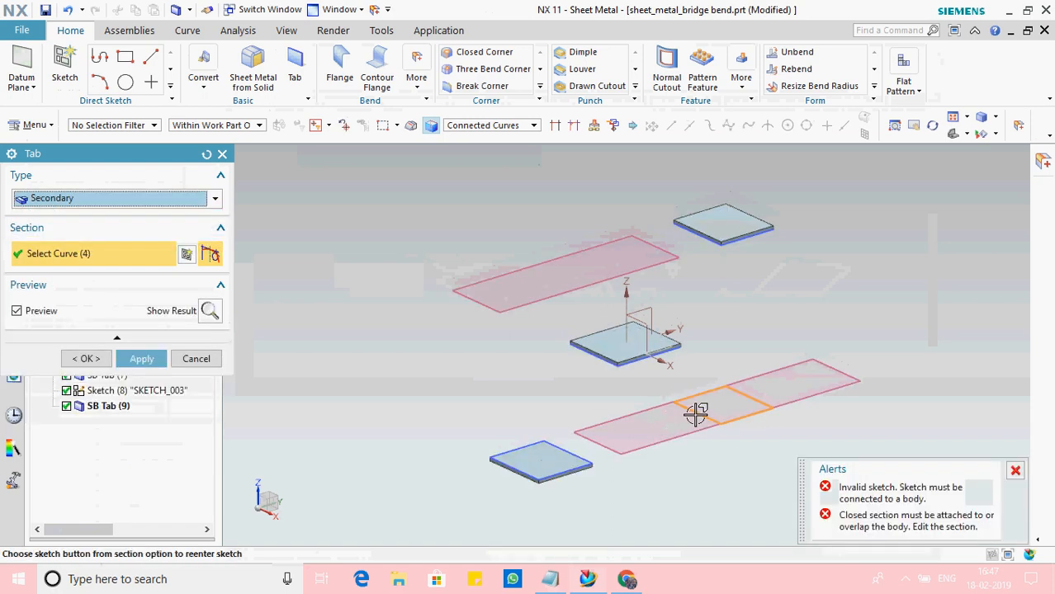
left_click(153, 199)
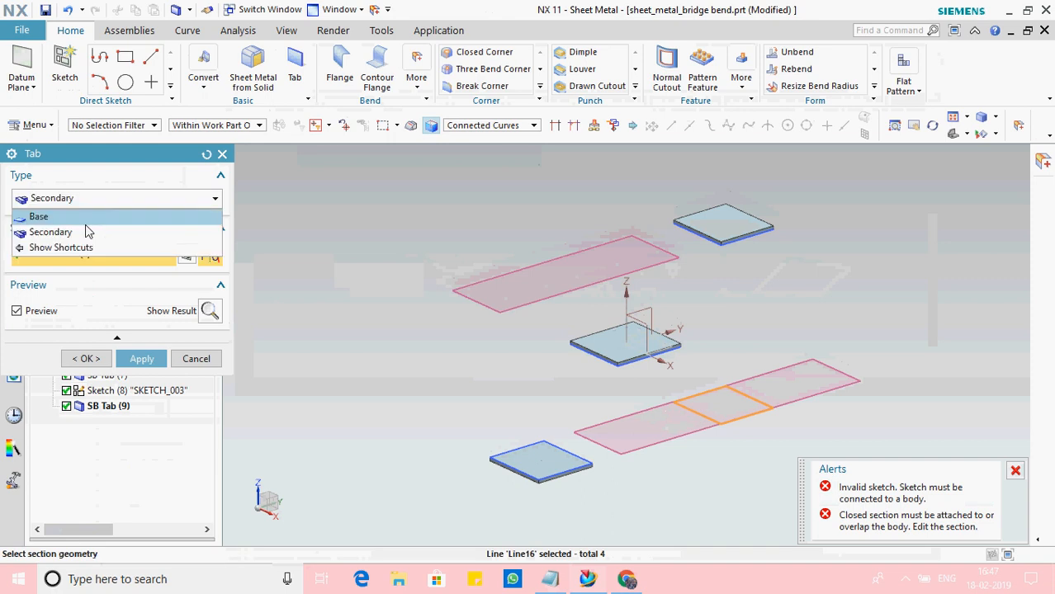
left_click(86, 219)
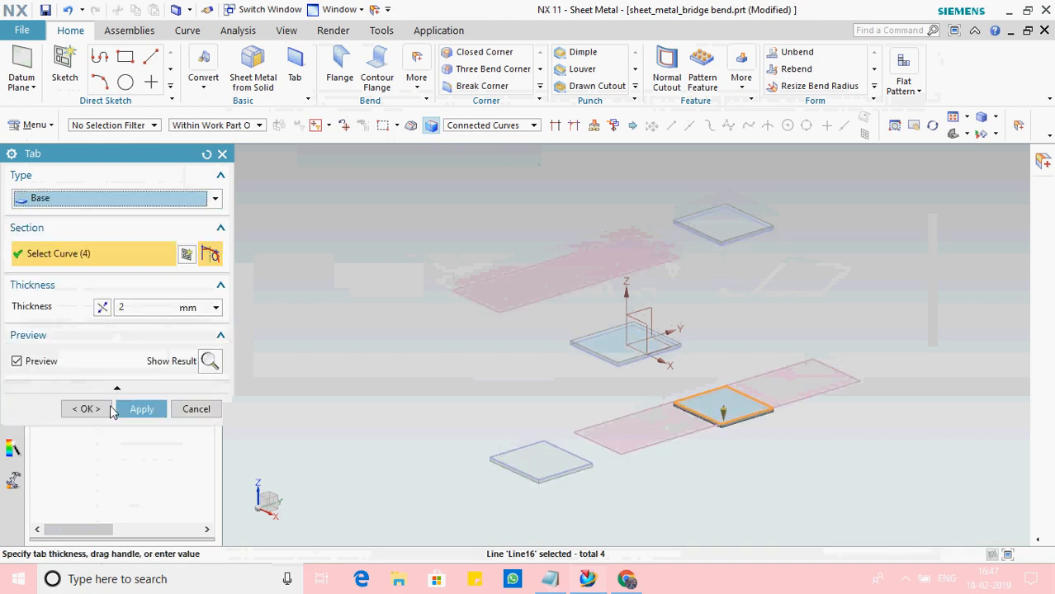
left_click(86, 409)
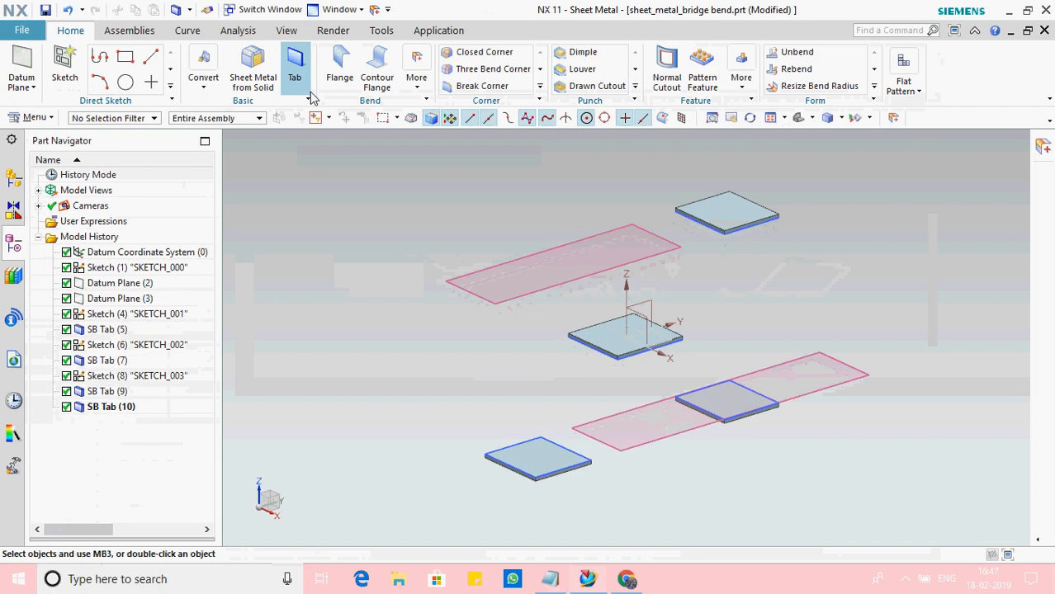
Start a Z or U Transition Bridge Bend from the middle tab's negative Y edge to the facing edge of the lower tab on the negative Y side
left_click(416, 81)
left_click(444, 156)
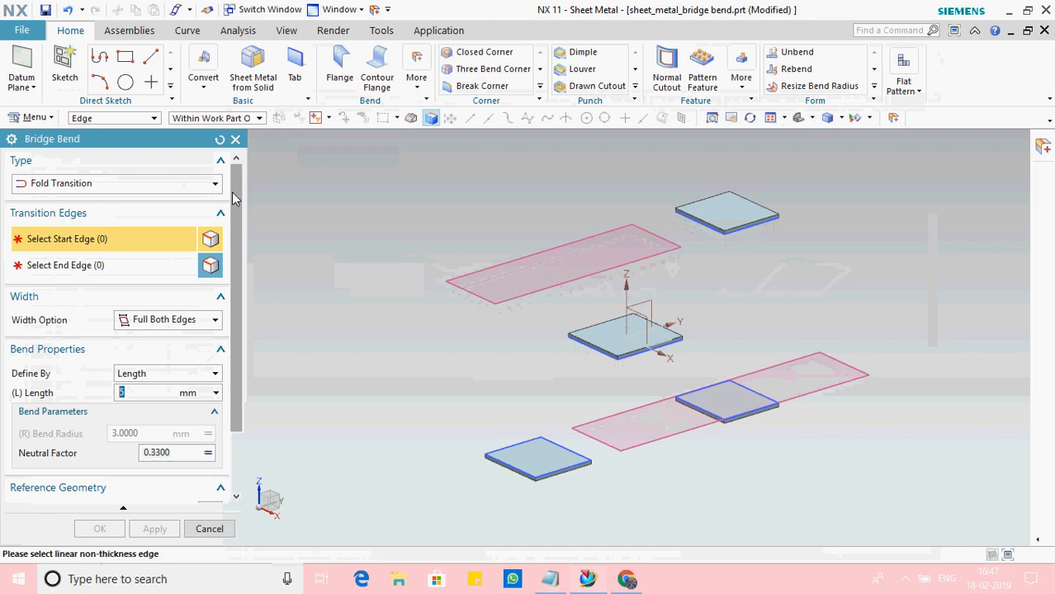
left_click(140, 184)
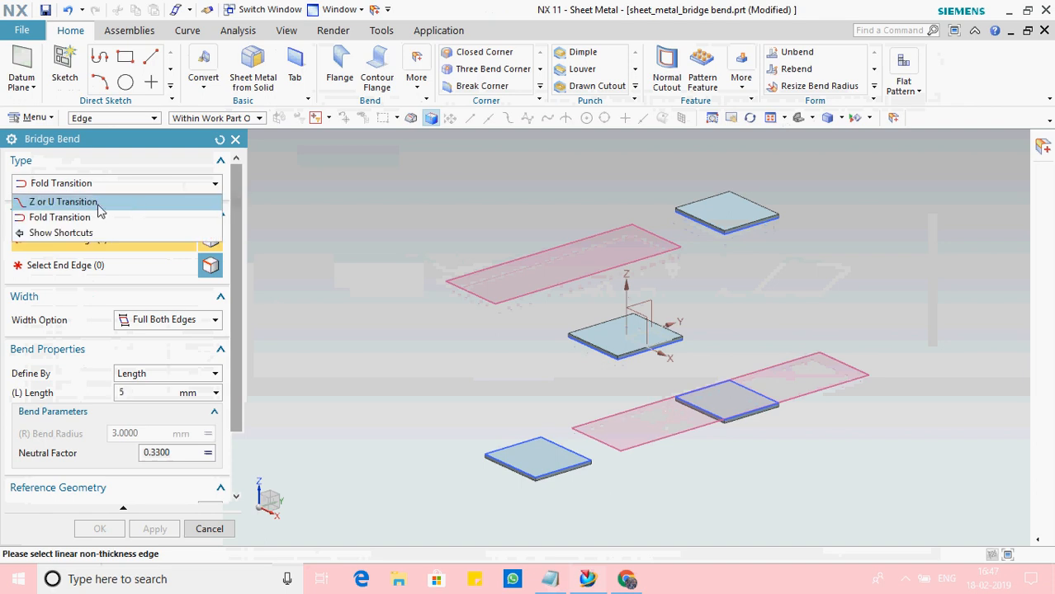
left_click(99, 204)
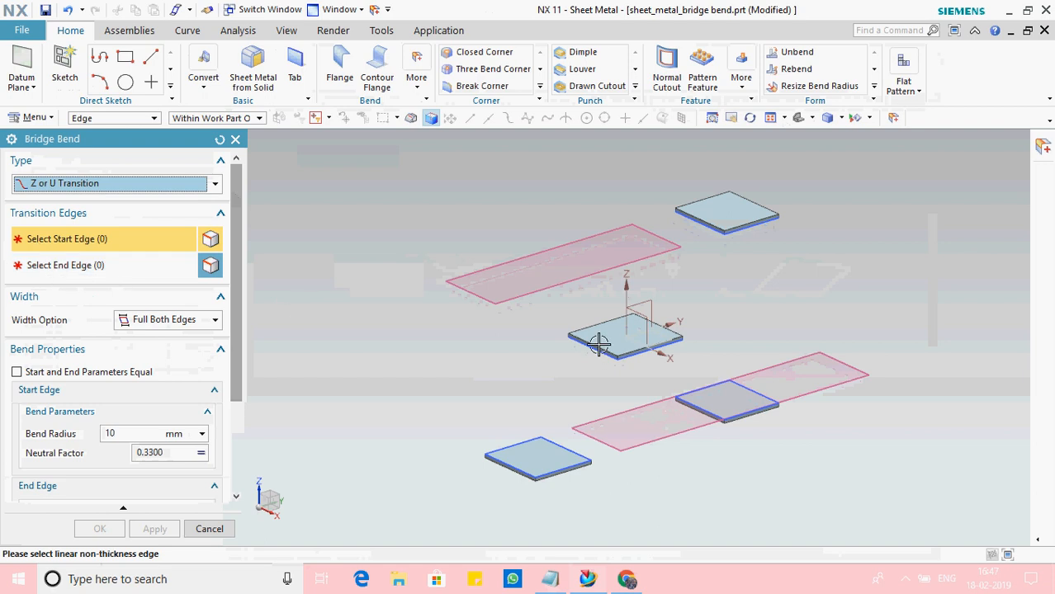
middle_click_drag(600, 345, 546, 327)
scroll(596, 306, "up", 3)
scroll(595, 301, "up", 1)
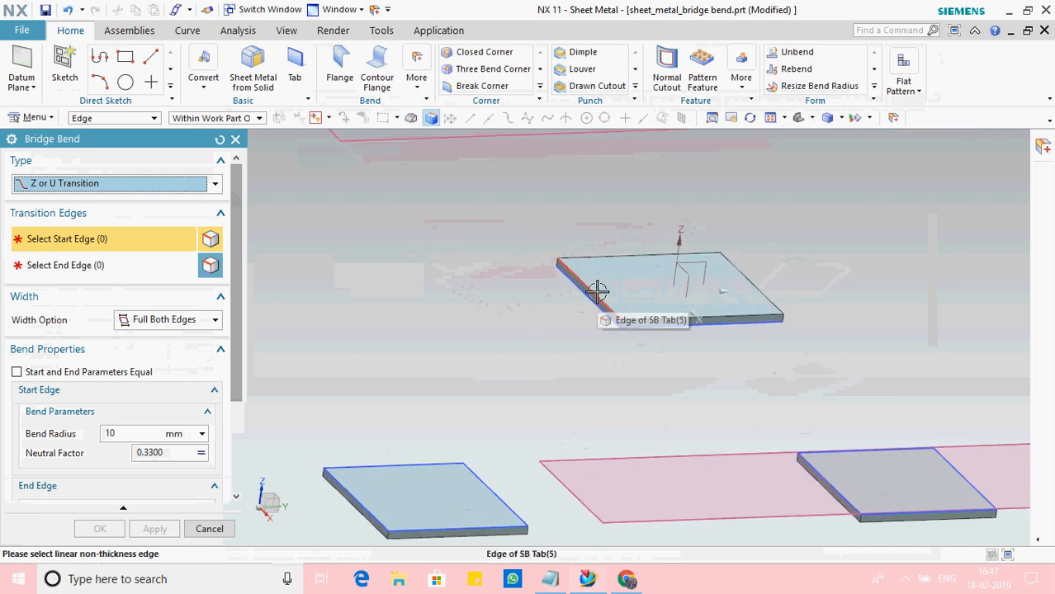
left_click(596, 292)
left_click(493, 478)
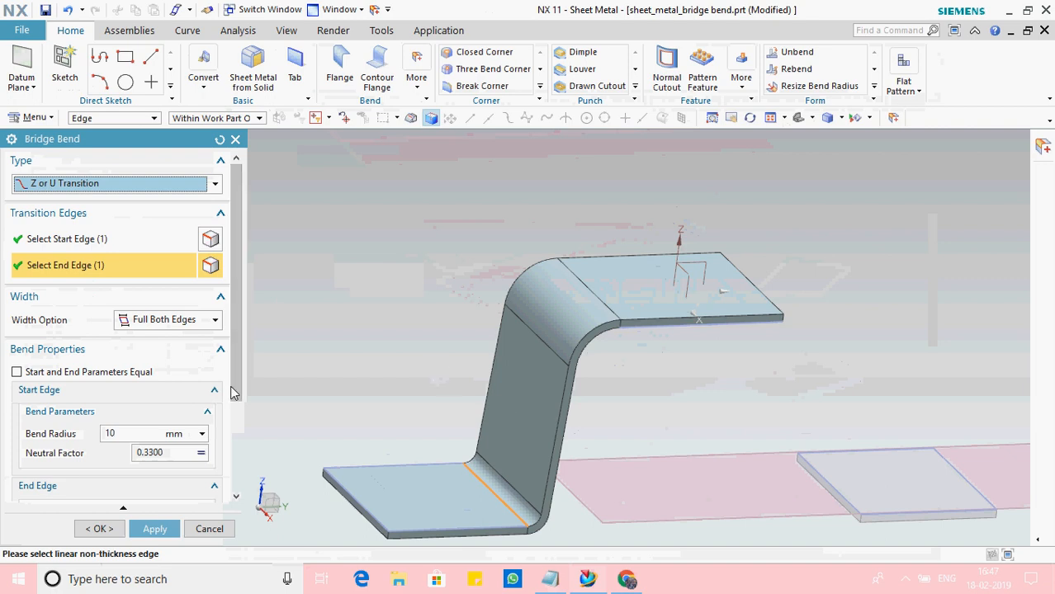
Set the start edge's bend radius to 5 mm and apply the bridge bend
left_click_drag(234, 391, 235, 427)
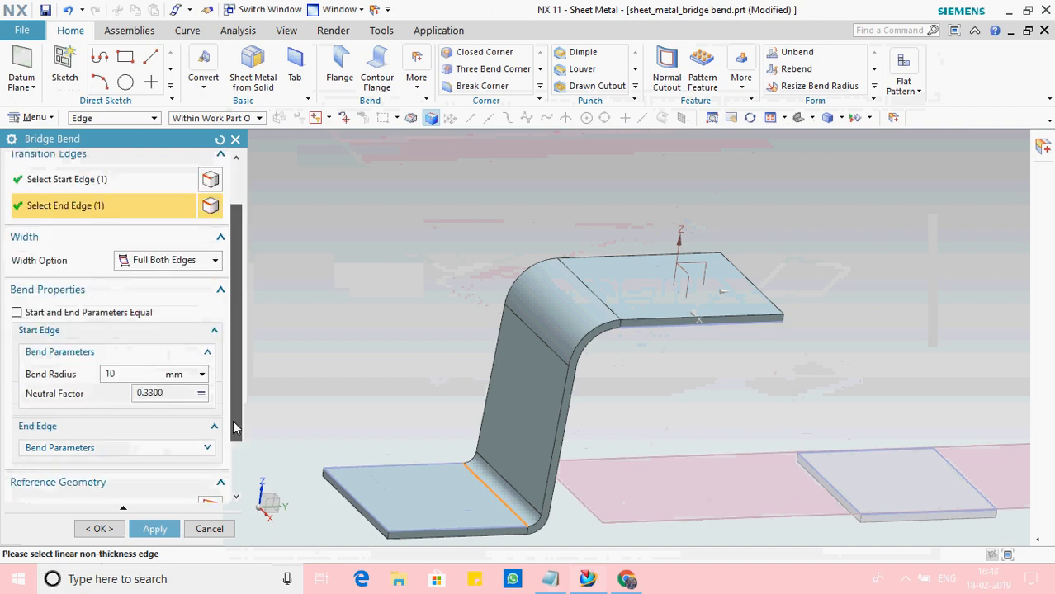
left_click_drag(128, 375, 100, 377)
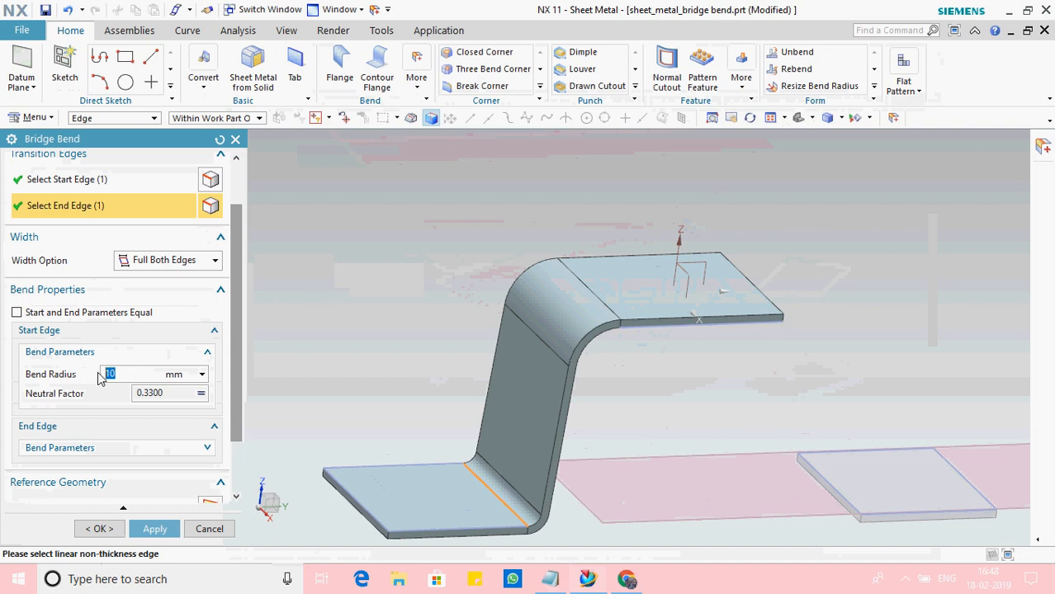
type("5")
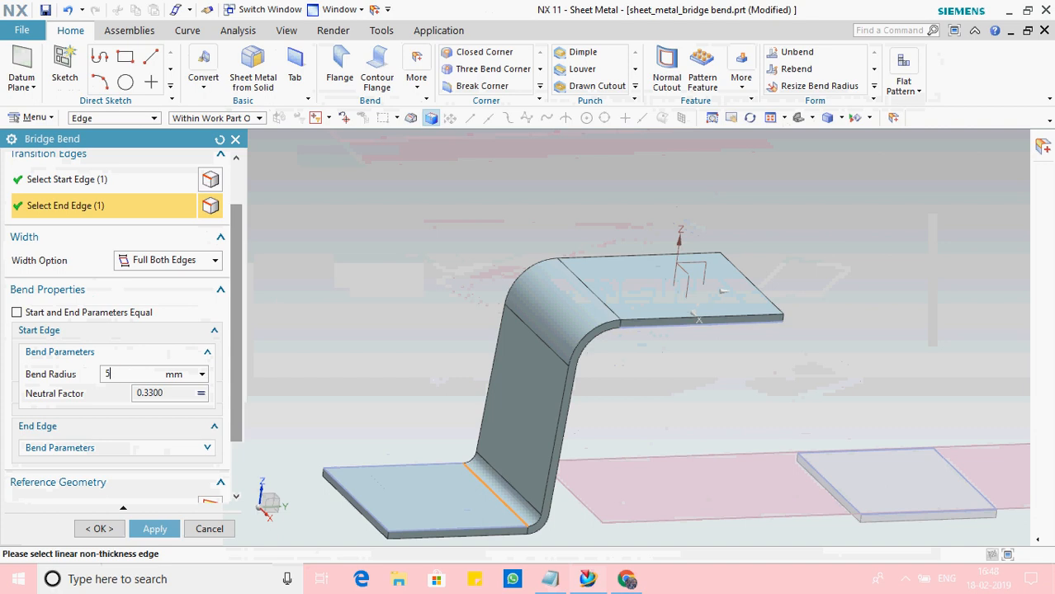
left_click(154, 529)
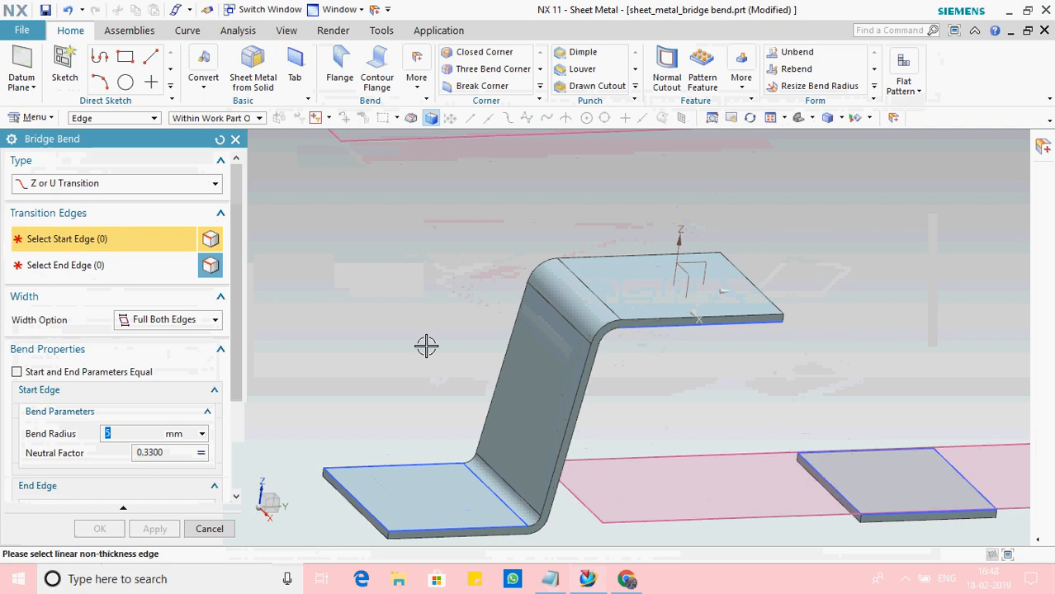
Create a second Z or U Transition from the upper tab's negative Y edge to the middle tab's positive Y edge with a 10 mm start bend radius
middle_click_drag(426, 346, 375, 413, "ctrl")
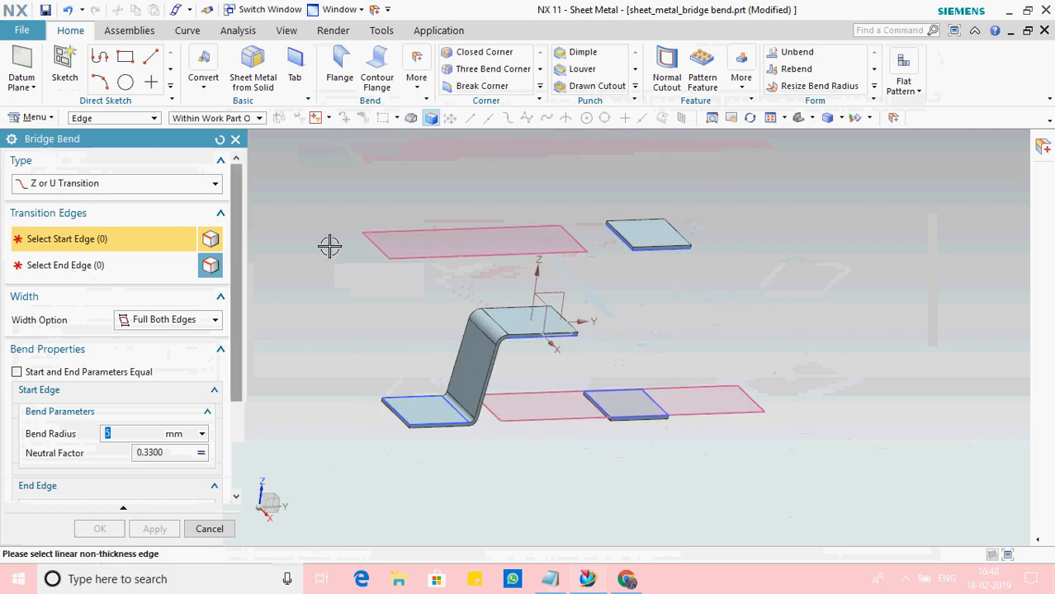
scroll(640, 203, "up", 3)
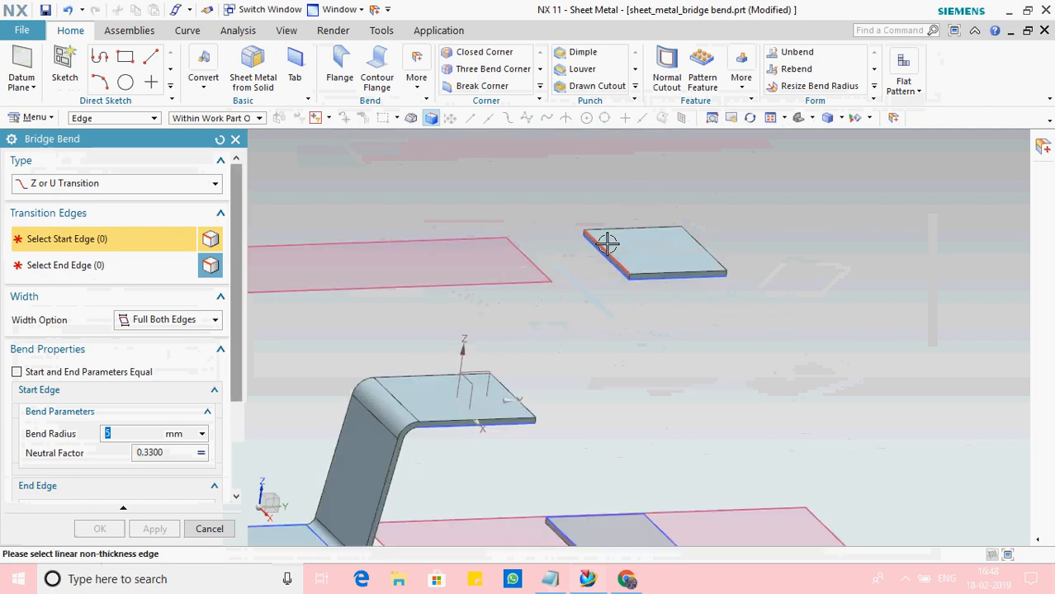
left_click(607, 243)
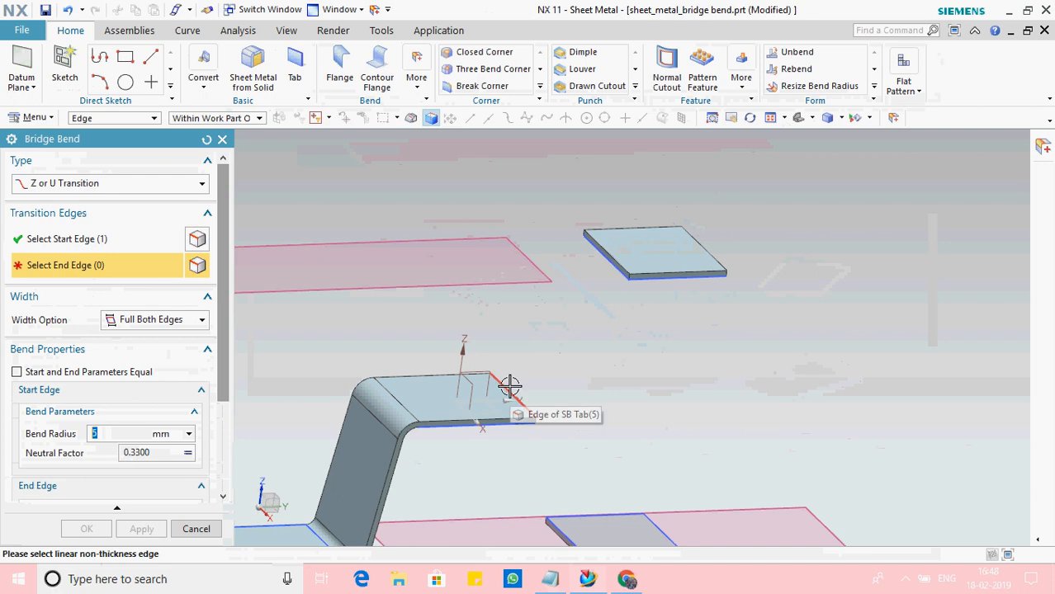
left_click(509, 386)
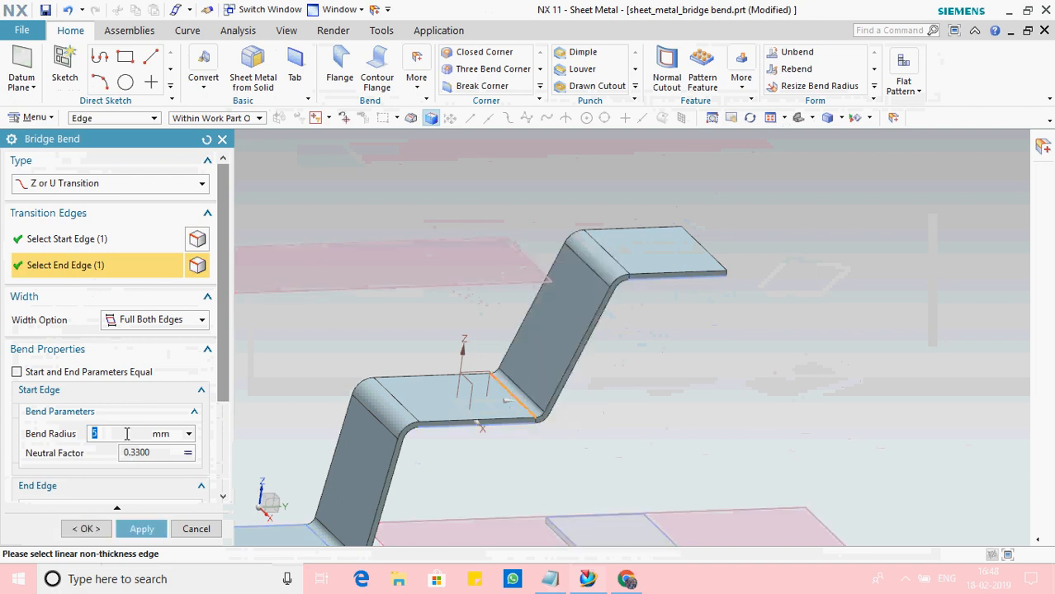
type("10")
left_click(142, 531)
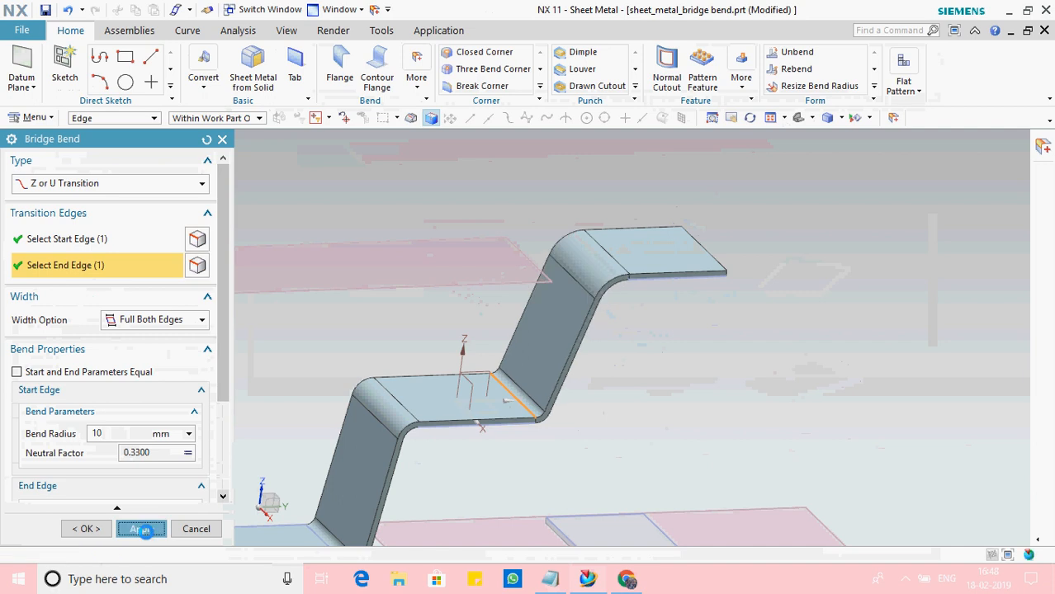
Set up a Fold Transition from the upper tab's positive Y edge to the matching outer edge of the lower tab on the positive Y side
scroll(350, 350, "down", 3)
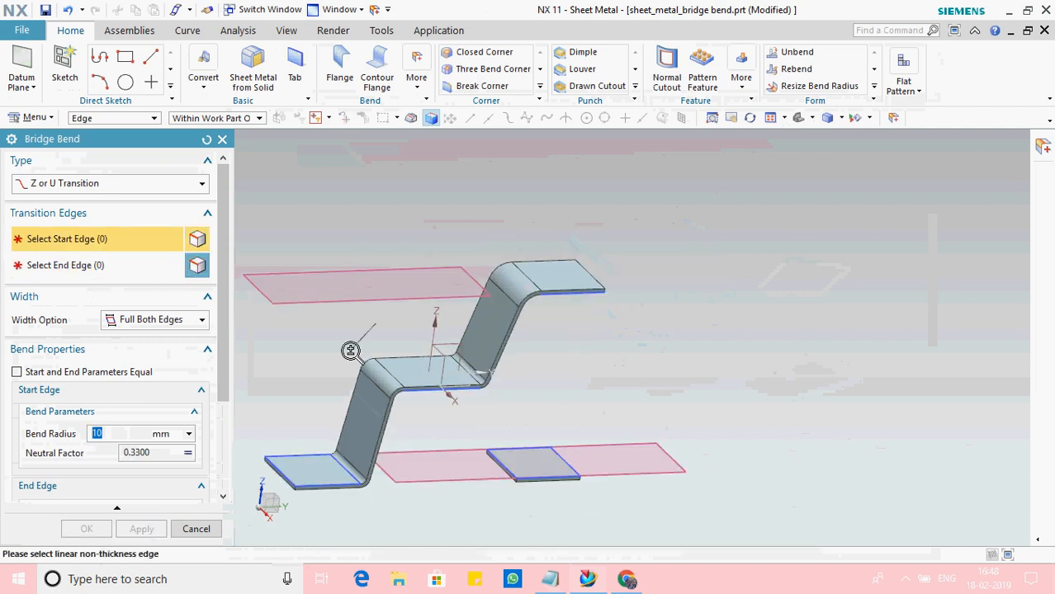
scroll(350, 351, "down", 1)
middle_click_drag(560, 345, 543, 348)
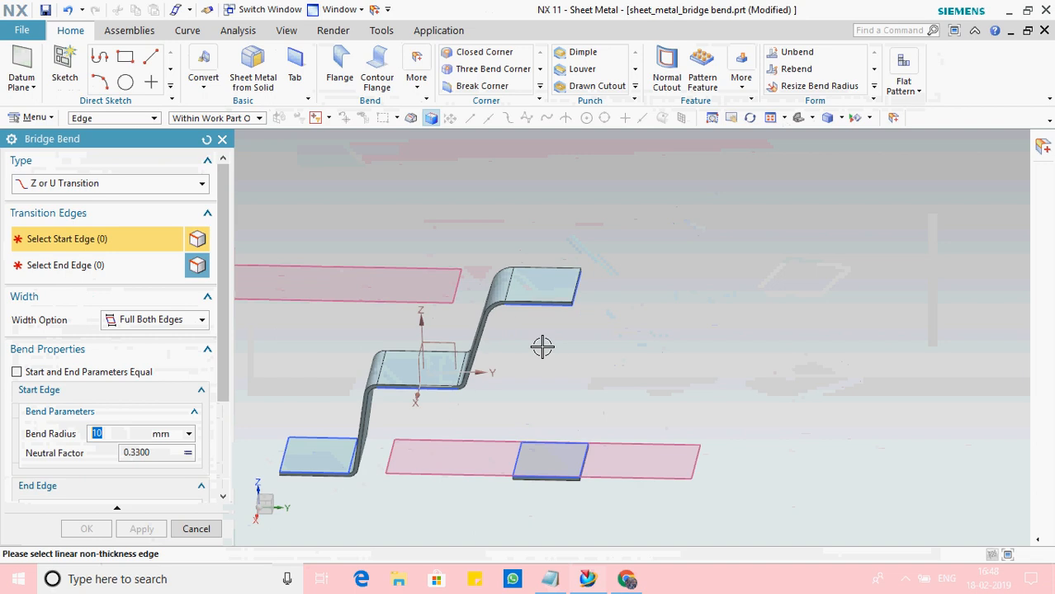
left_click(203, 184)
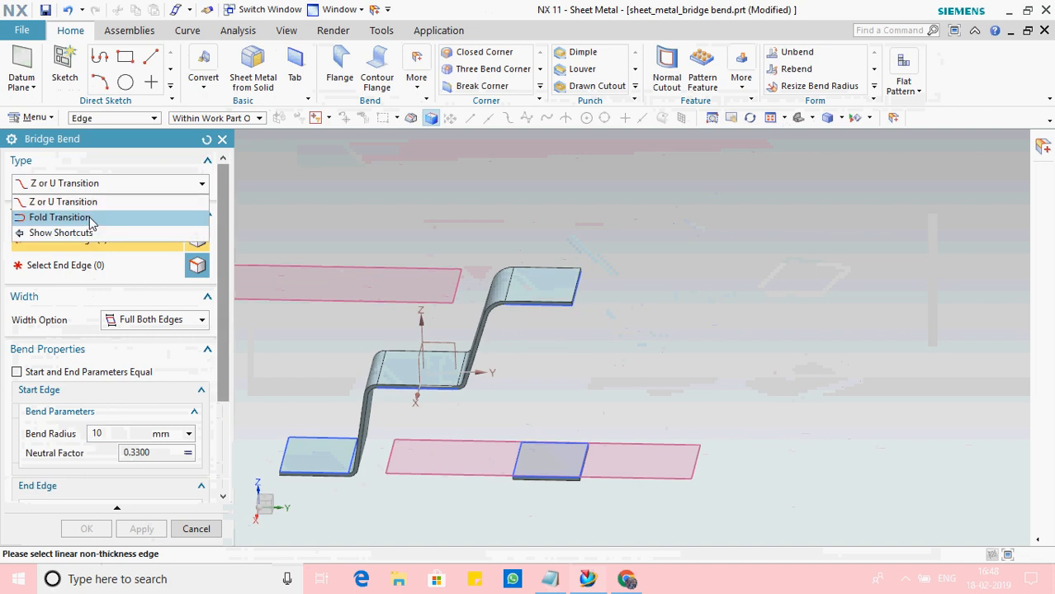
left_click(84, 219)
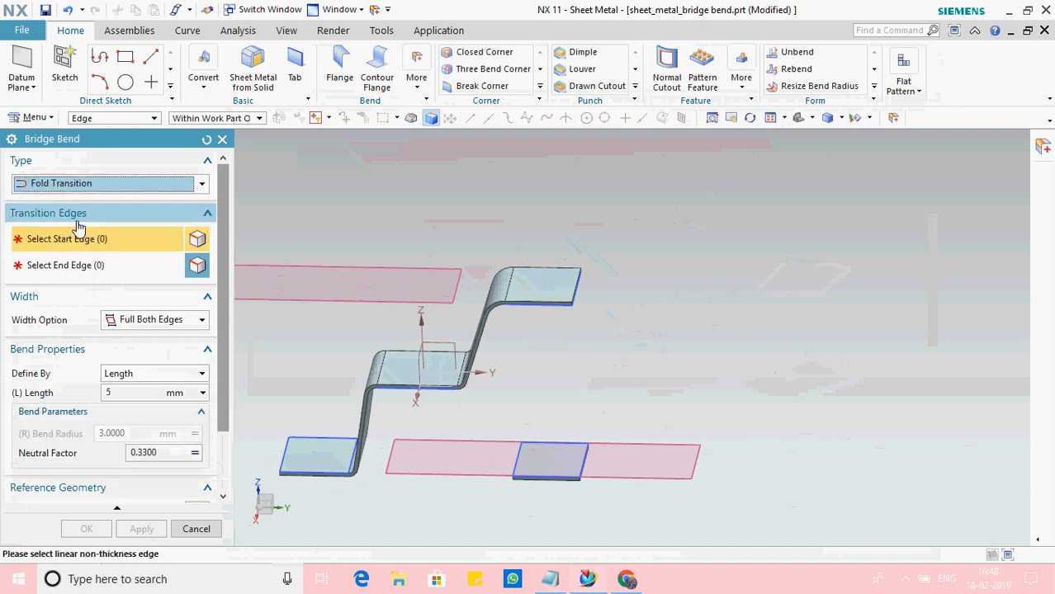
left_click(198, 267)
scroll(603, 236, "down", 2)
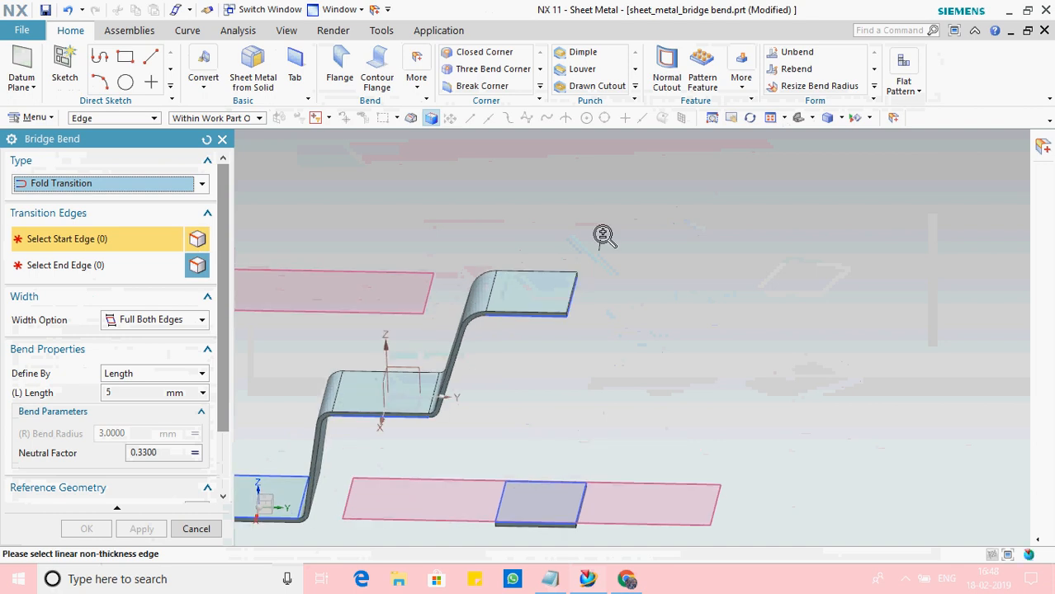
scroll(603, 235, "down", 2)
left_click(566, 289)
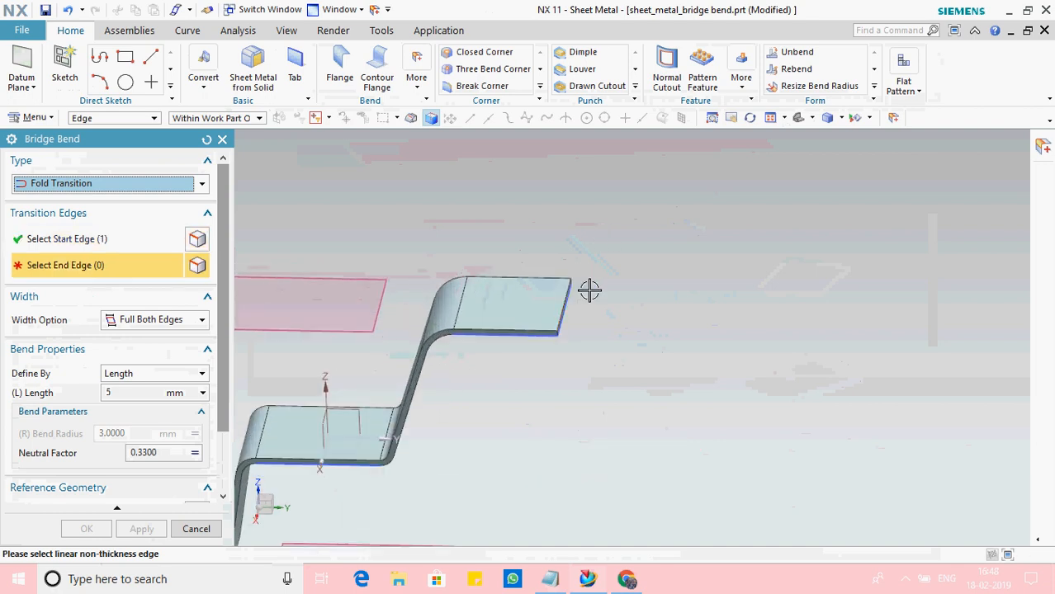
scroll(597, 355, "up", 3)
middle_click_drag(597, 355, 637, 426)
scroll(592, 441, "down", 3)
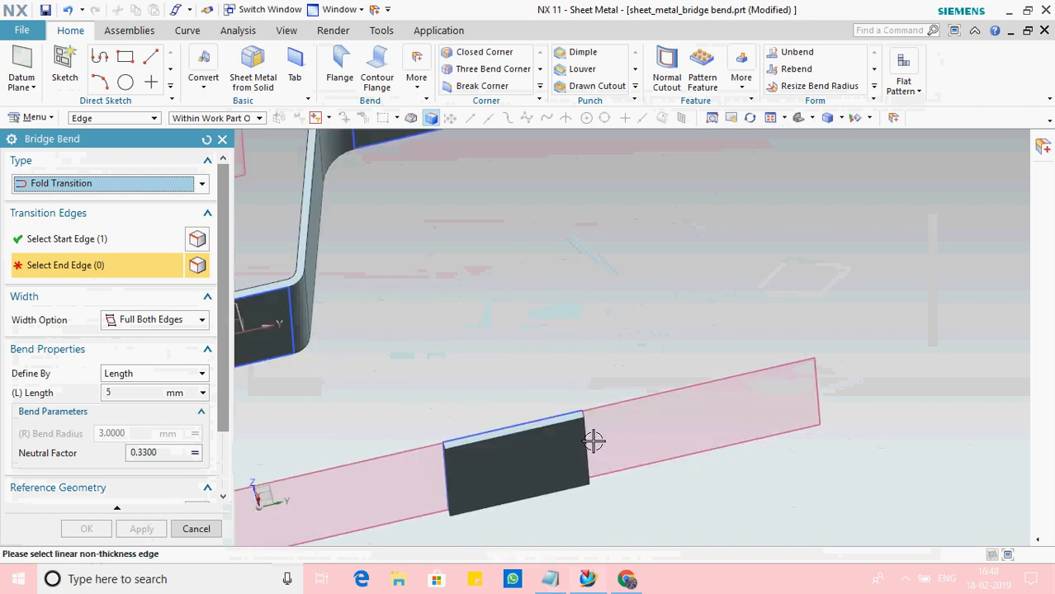
left_click(590, 442)
Set the fold transition's length to 10 mm, apply it and close the Bridge Bend dialog
scroll(610, 351, "up", 5)
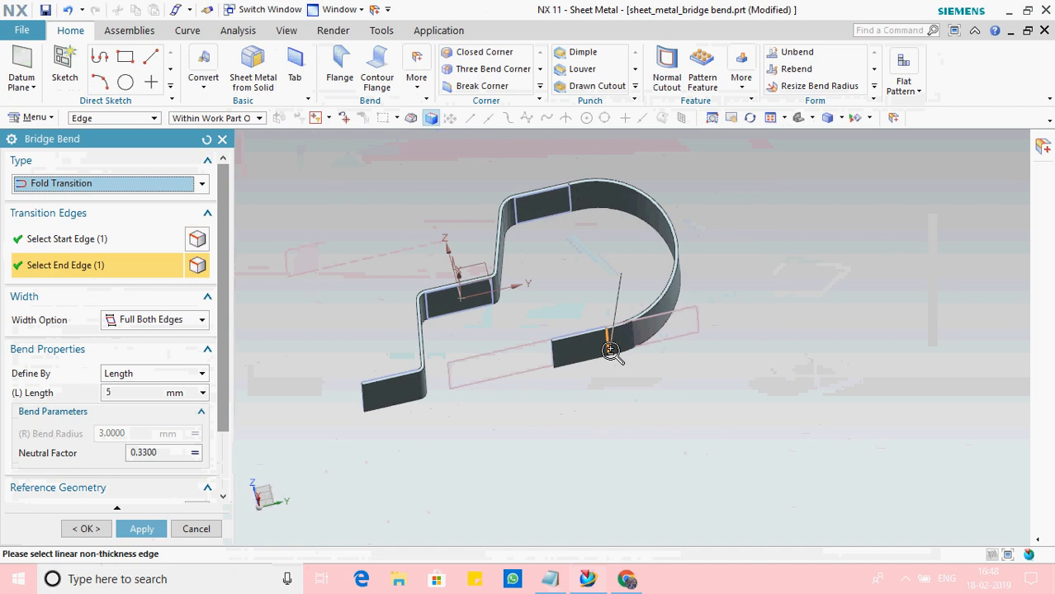
mouse_move(611, 350)
middle_mouse_down()
mouse_move(611, 391)
mouse_move(633, 339)
mouse_move(620, 340)
middle_mouse_up()
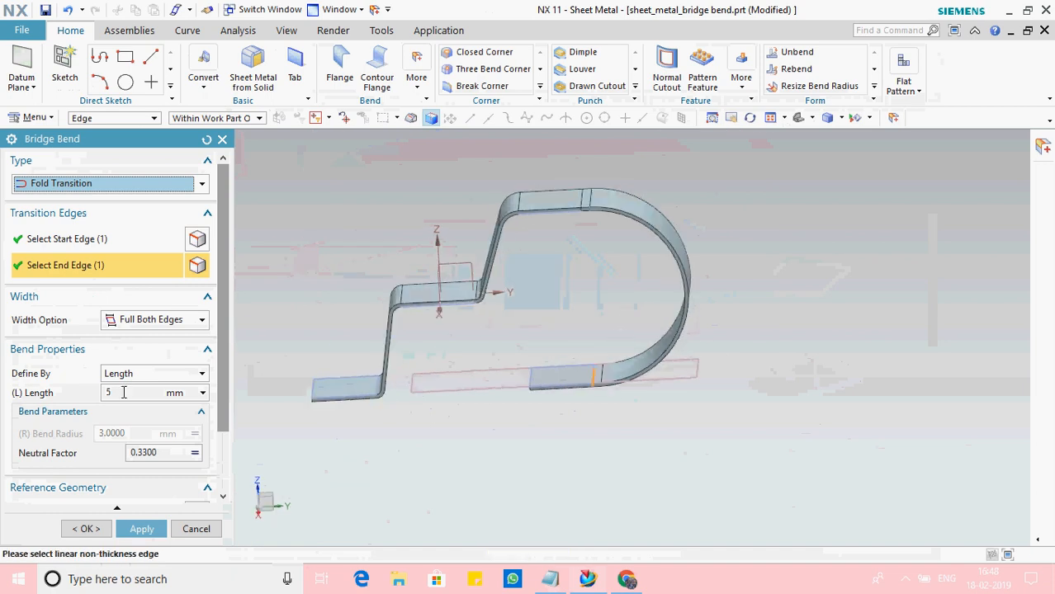
left_click_drag(123, 393, 89, 394)
type("10")
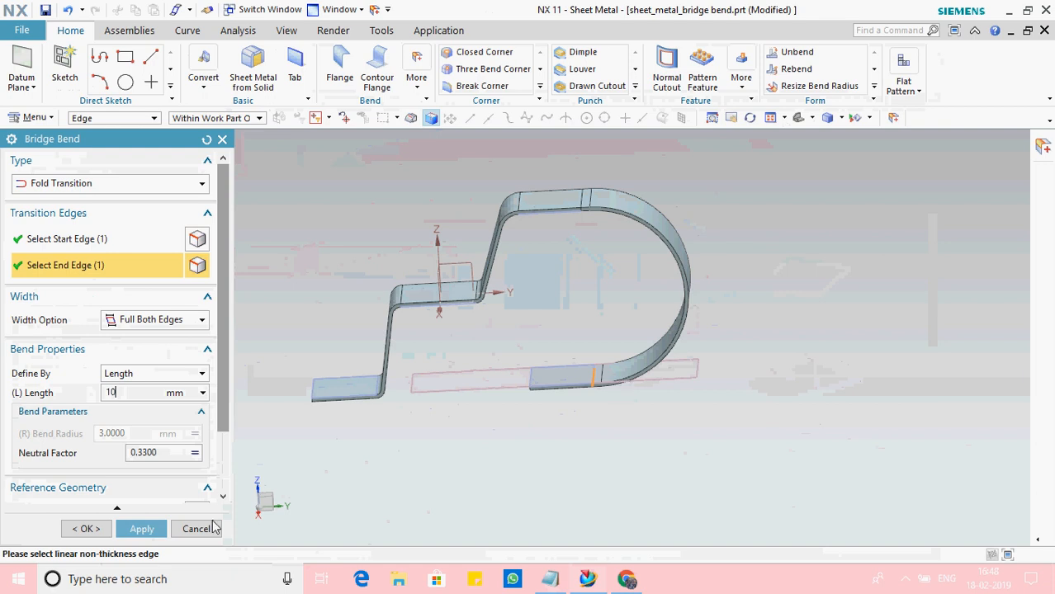
left_click(142, 528)
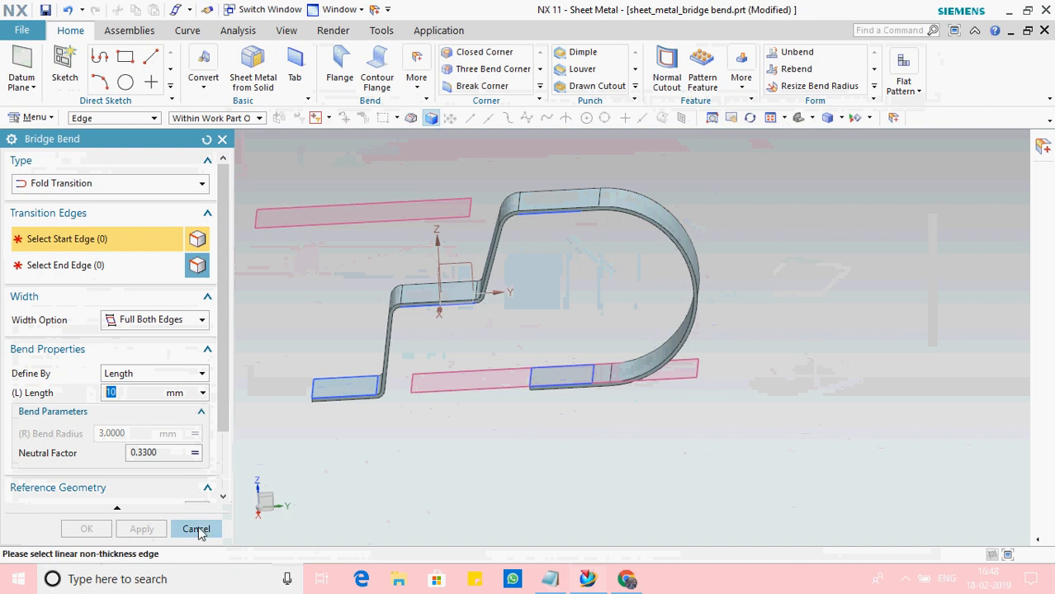
left_click(221, 140)
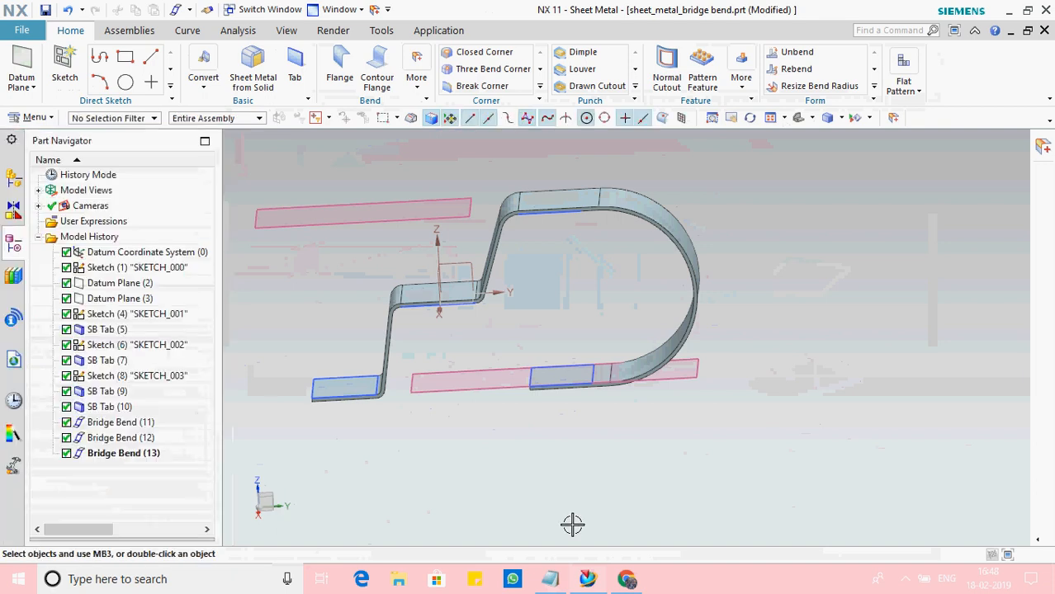
Switch to the Notepad notes and highlight the two transition types and the closing message to viewers
left_click(551, 581)
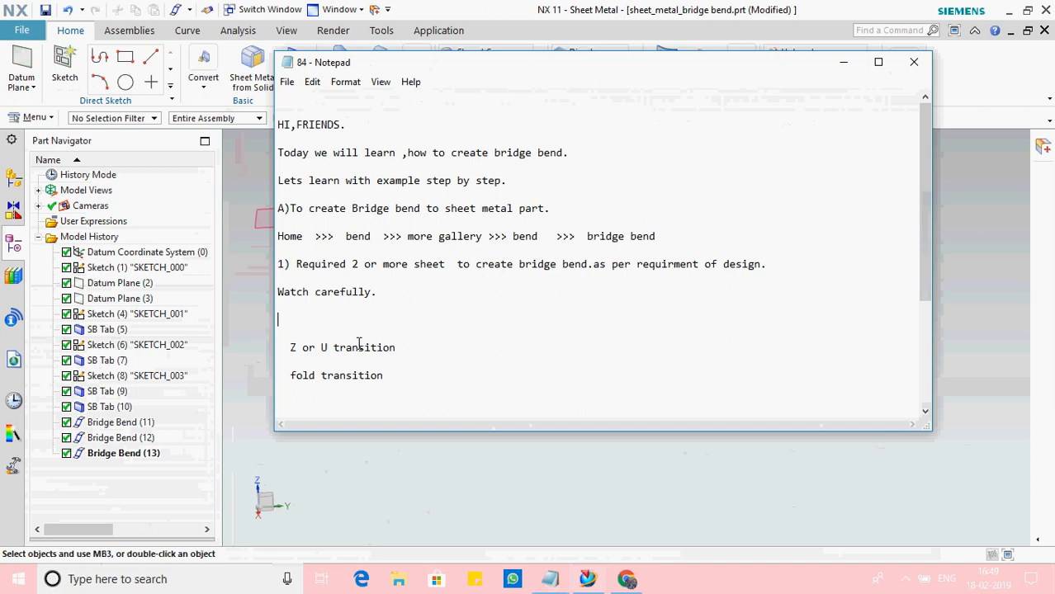
left_click_drag(290, 347, 396, 347)
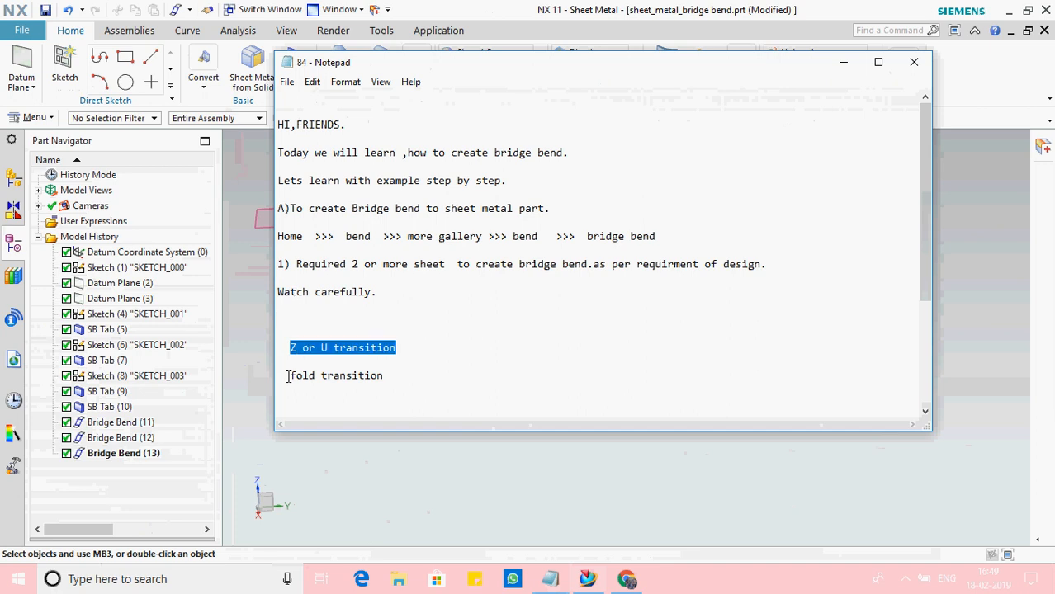
left_click_drag(288, 376, 386, 375)
left_click_drag(925, 285, 927, 410)
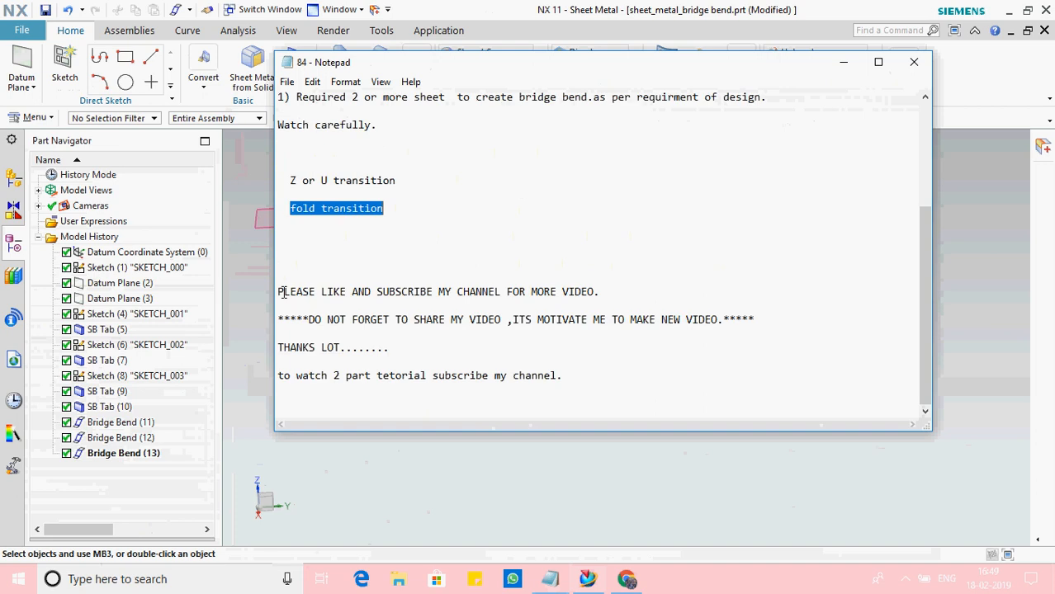
left_click_drag(278, 292, 749, 349)
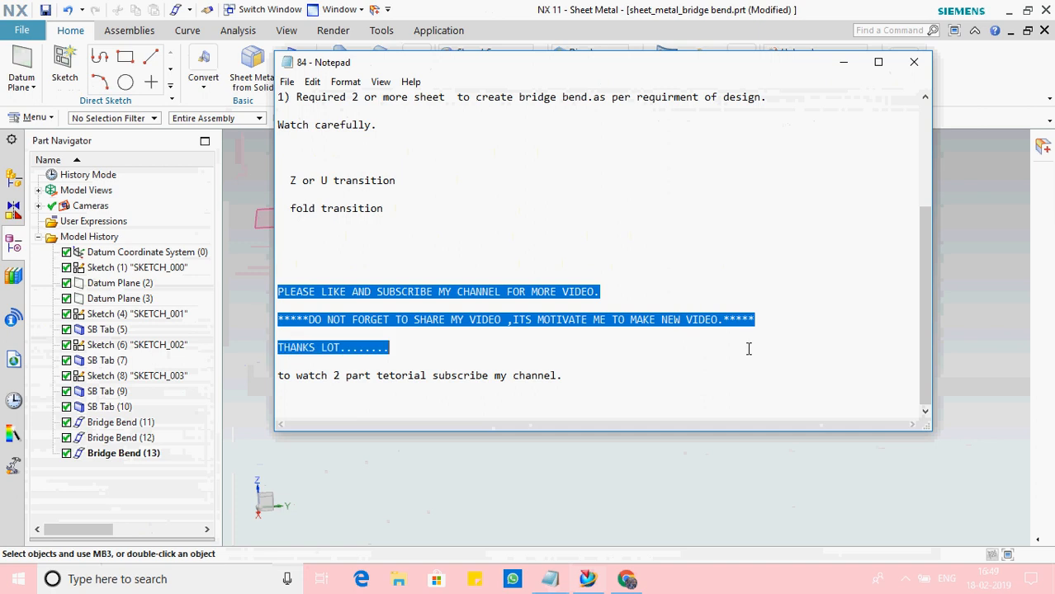
Capitalize the first word of the notes' last line as "To" and highlight that line
left_click(283, 375)
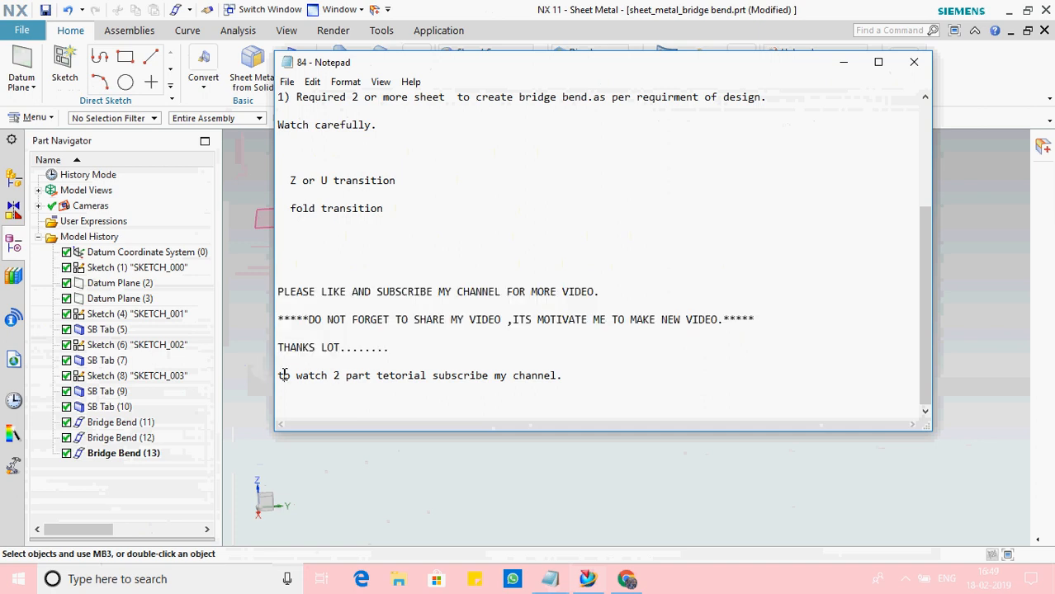
key("BackSpace")
type("T")
left_click_drag(277, 375, 482, 384)
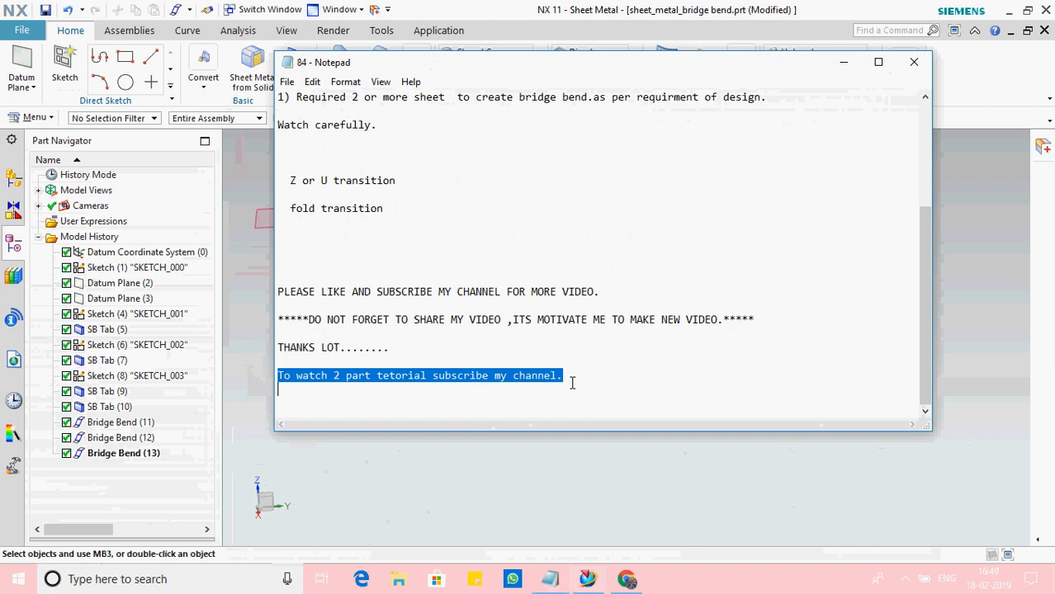
left_click(345, 387)
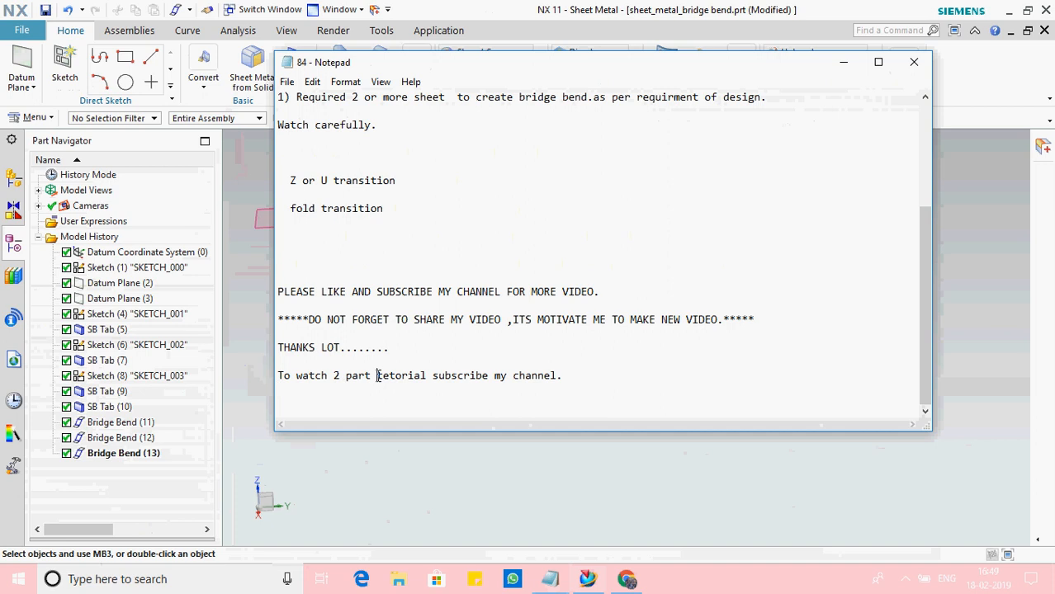
Insert "sheet metal ug nx" before "tetorial" in the last line of the notes
left_click(377, 375)
type("sheet")
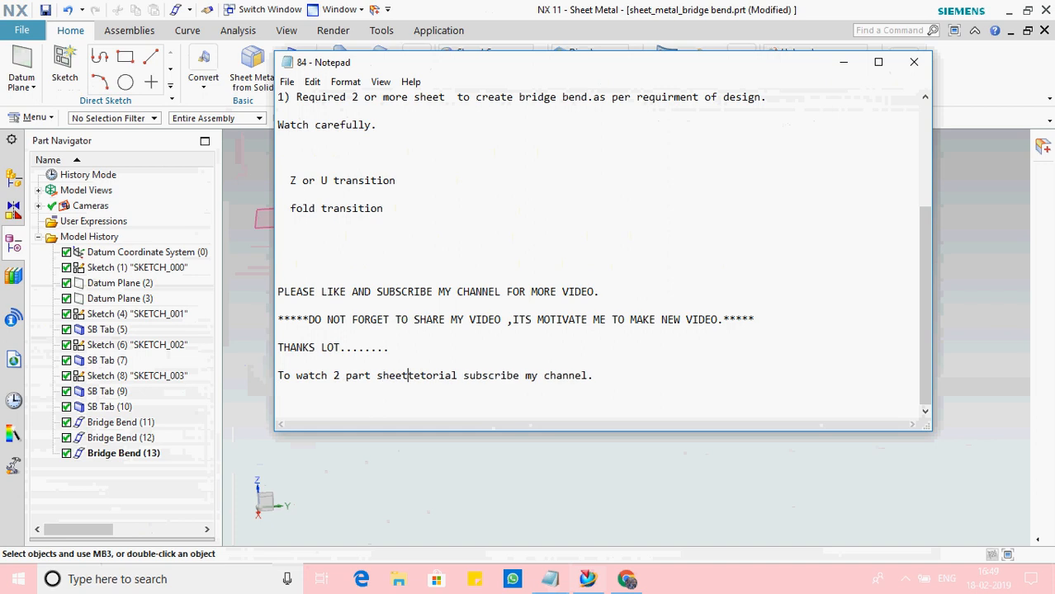
type(" ne")
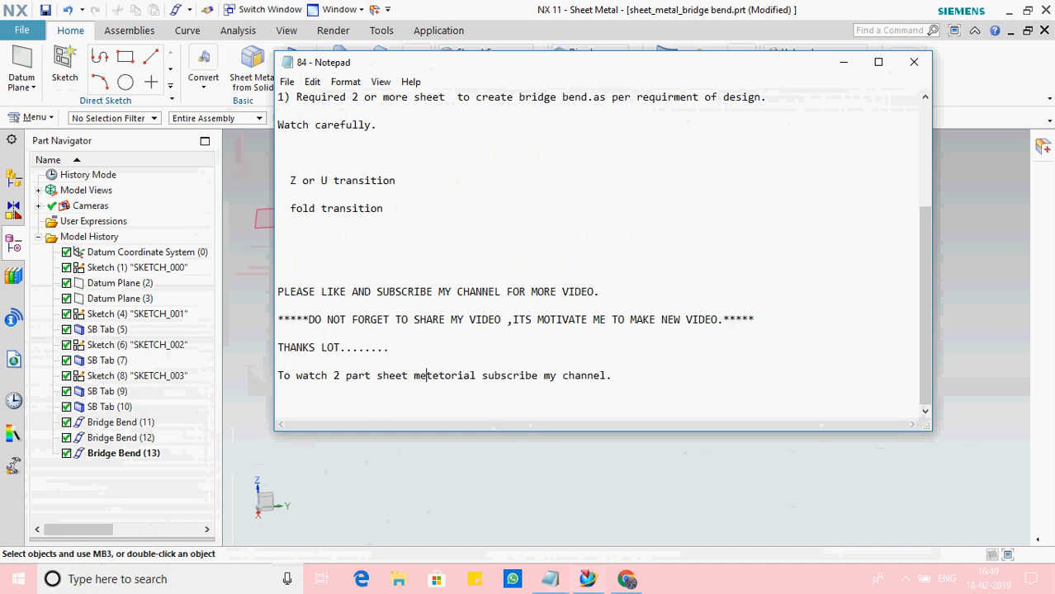
type("tal")
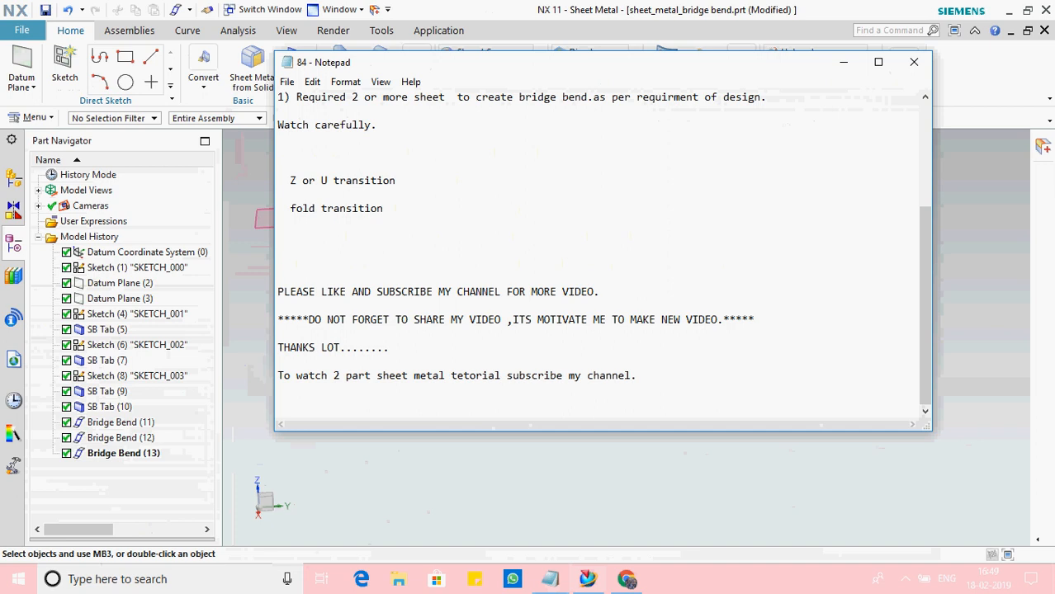
type("u")
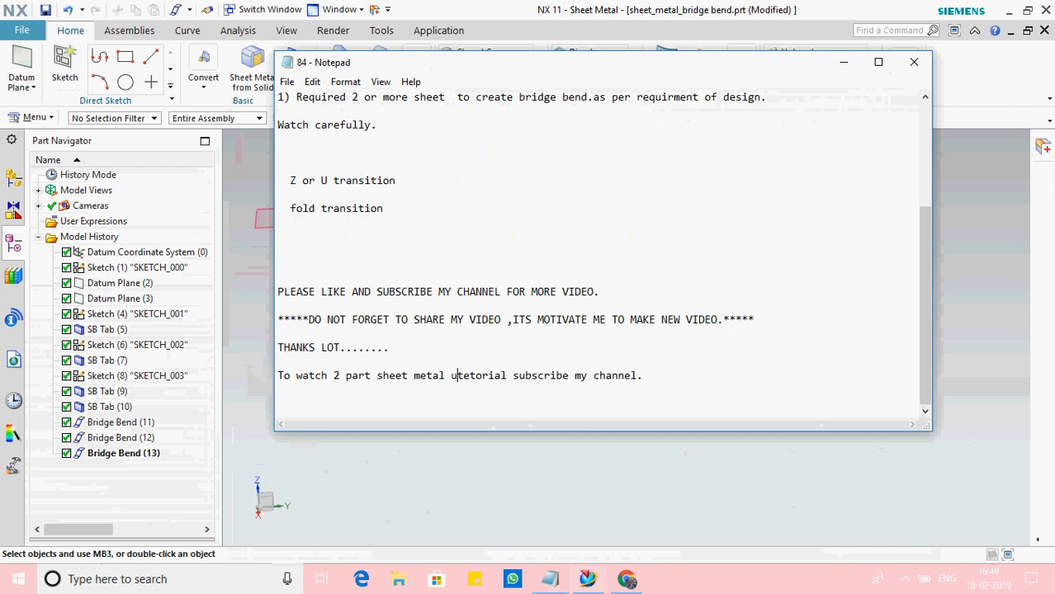
type("g nx")
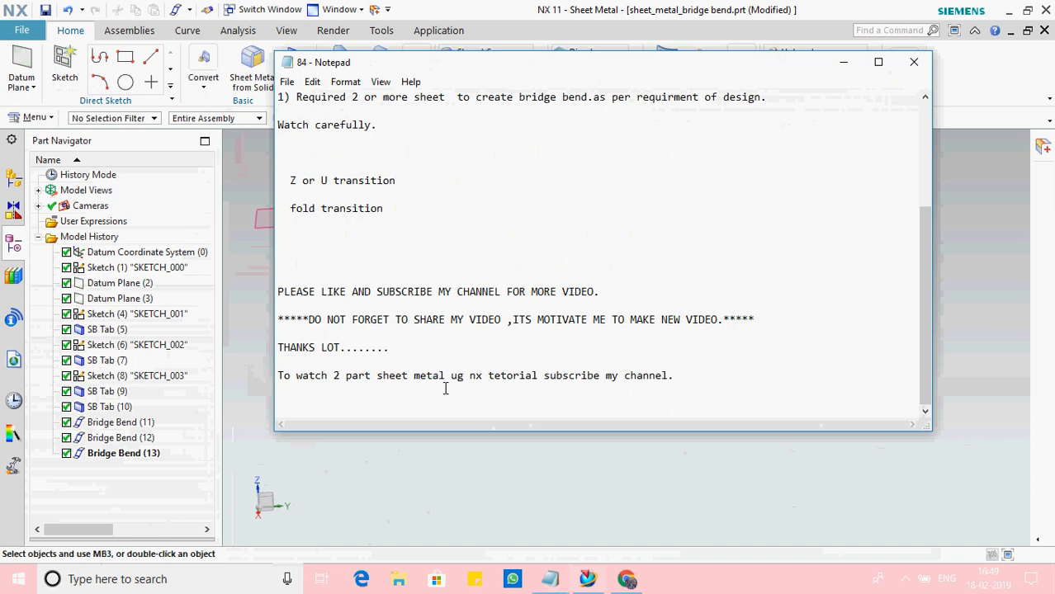
Add the line "Thanks for watching....." at the end of the notes and return to the NX model
left_click(689, 376)
key("Return")
type("Thanks for ")
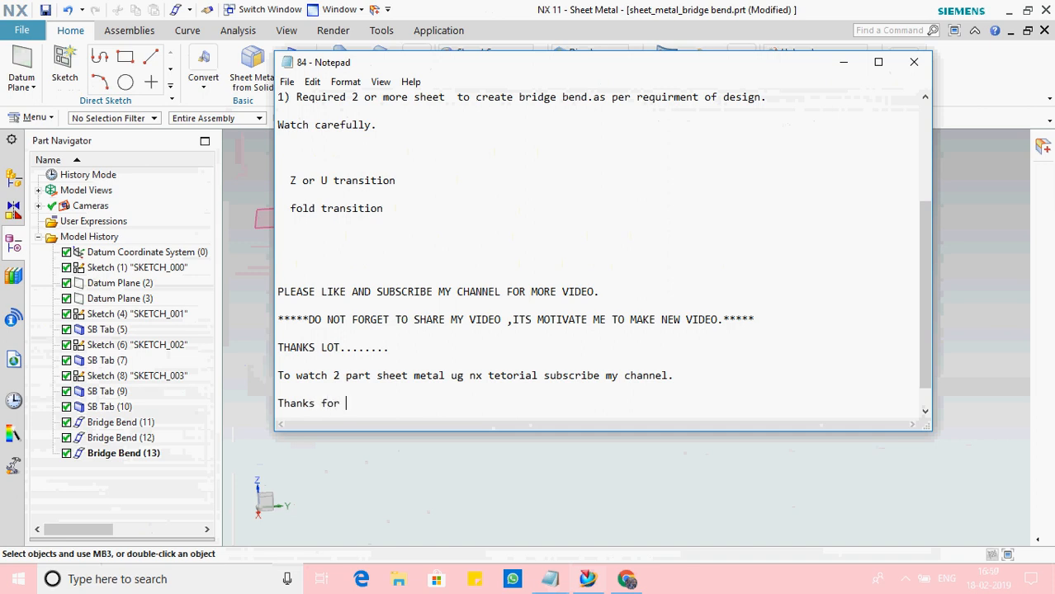
type("watching.....")
left_click(823, 469)
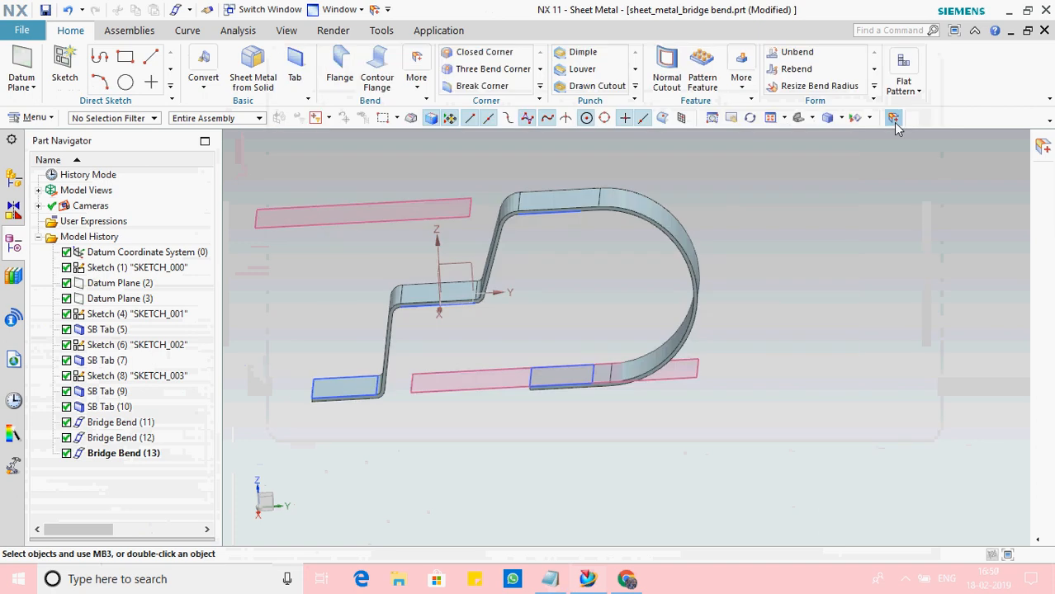